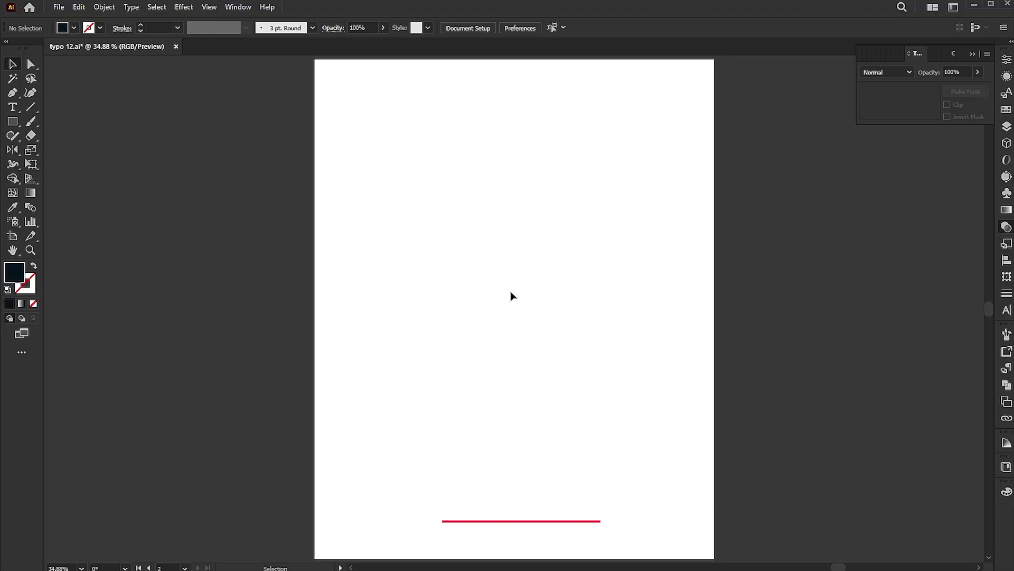
Draw a 1080×1350 px rectangle covering the whole artboard
key("space")
left_click_drag(522, 181, 516, 274)
key("z")
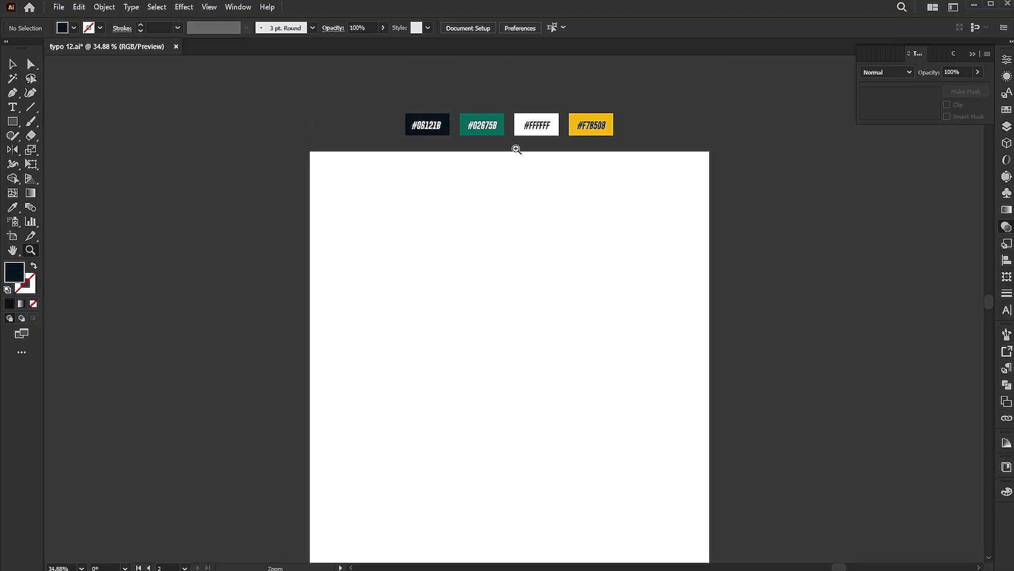
left_click_drag(516, 147, 632, 184)
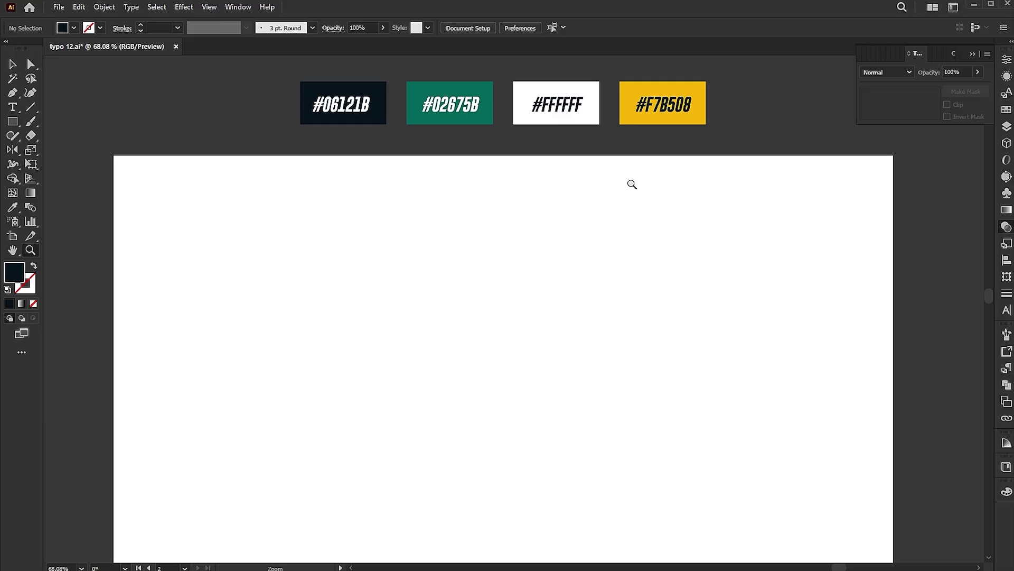
key("ctrl+0")
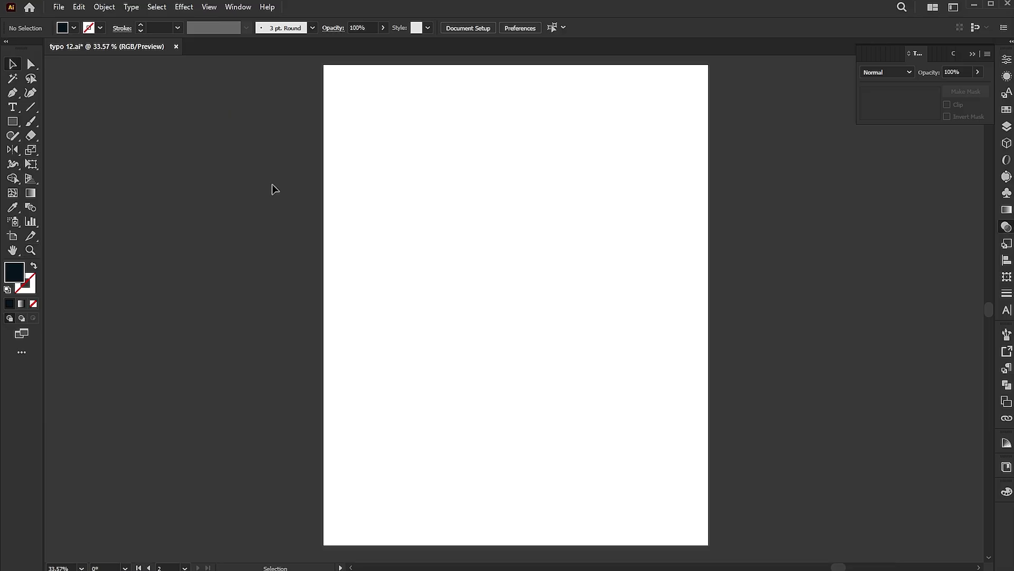
left_click(28, 167)
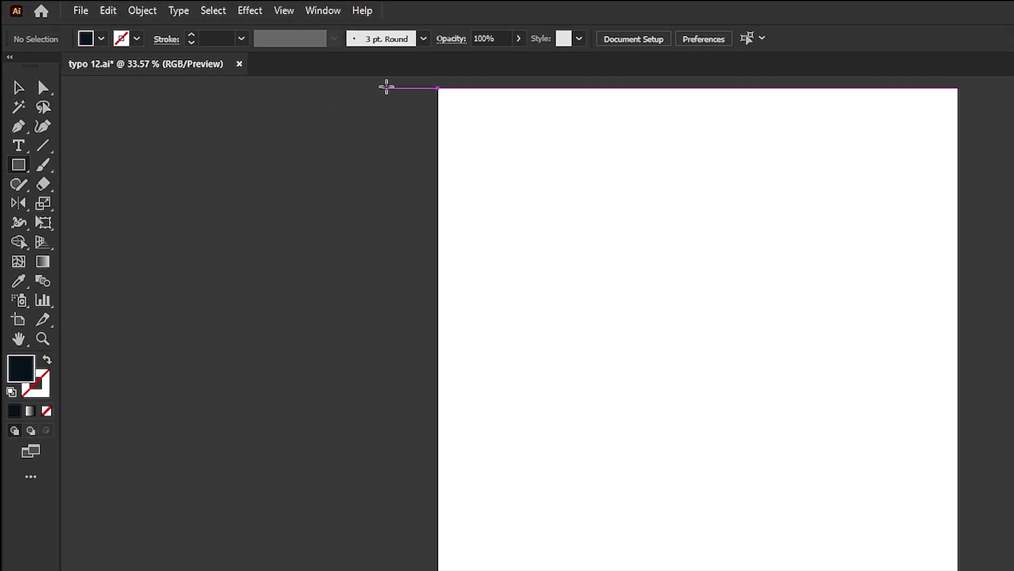
left_click_drag(435, 89, 958, 570)
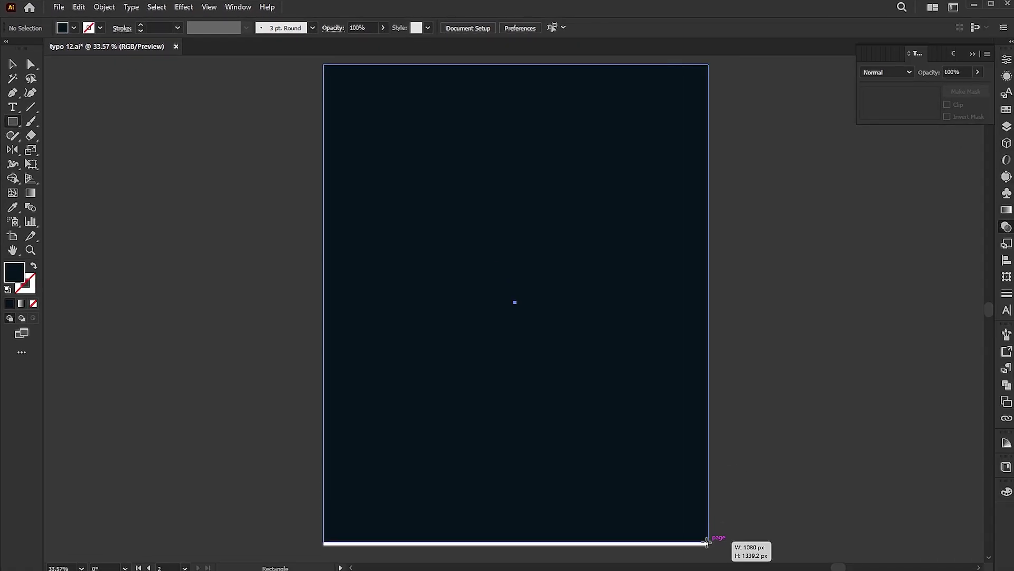
left_click_drag(707, 543, 708, 545)
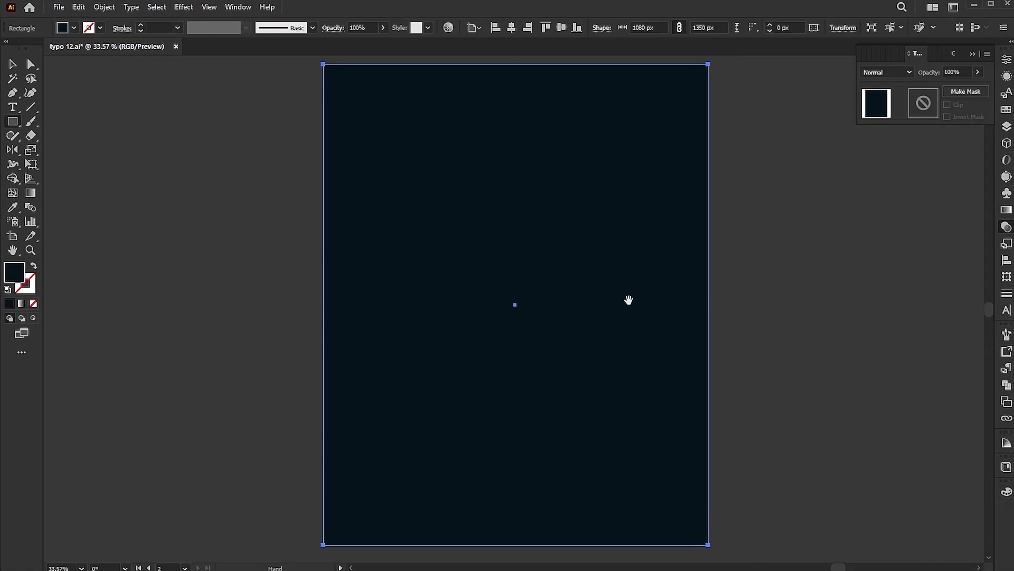
Fill the rectangle with the #06121B navy swatch using the Eyedropper
left_click_drag(629, 299, 630, 368)
left_click(13, 207)
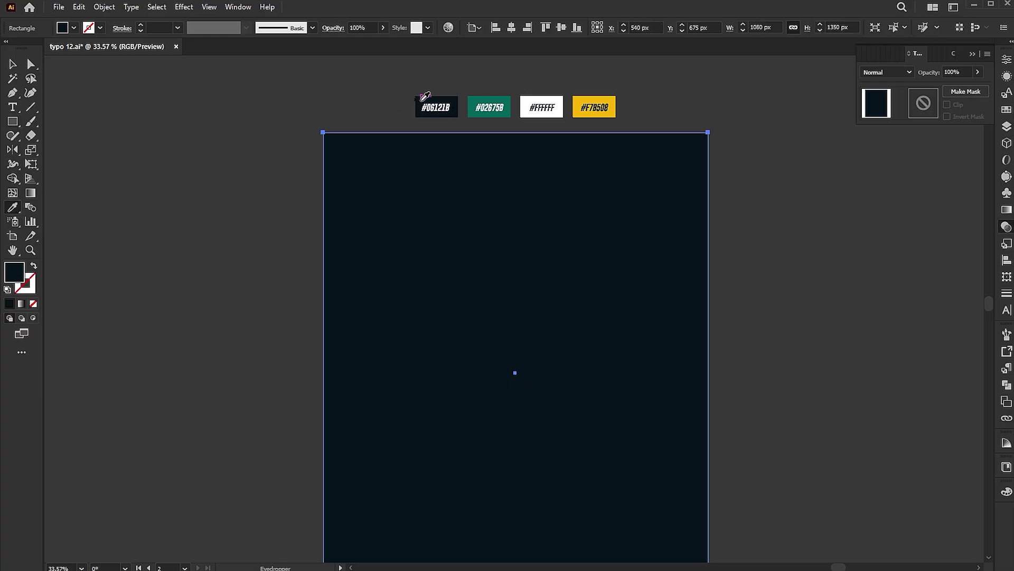
left_click(430, 103)
Lock the navy background rectangle with Object > Lock > Selection
key("v")
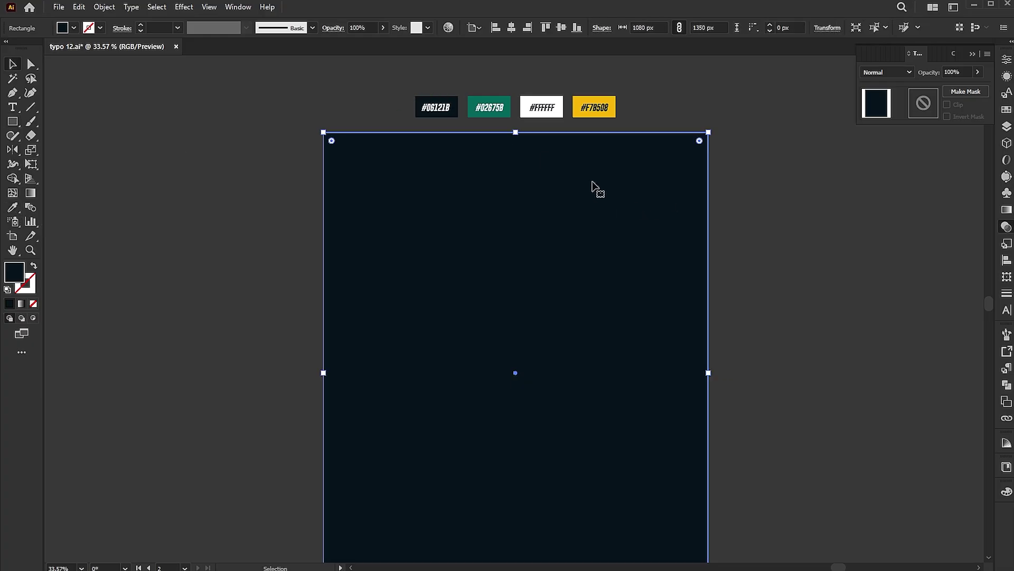
left_click(104, 7)
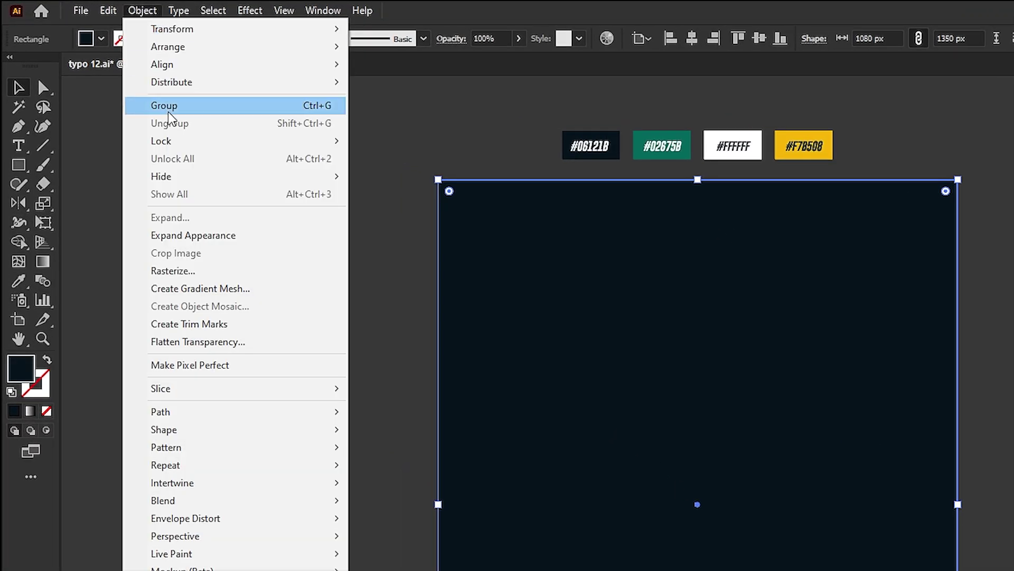
mouse_move(164, 141)
left_click(384, 141)
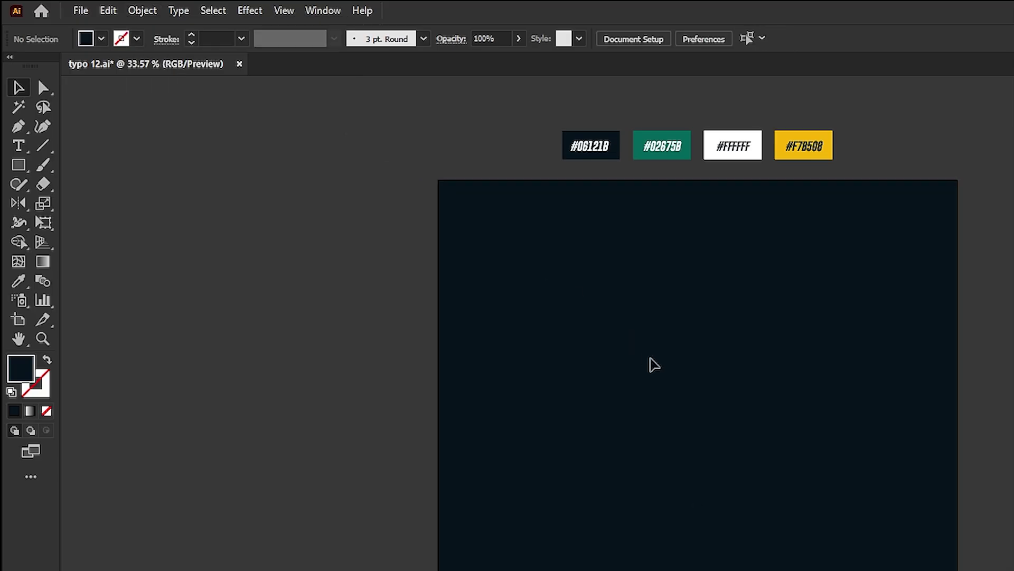
Create a text object reading 'defy' with a white #FFFFFF fill
key("ctrl+0")
left_click(20, 147)
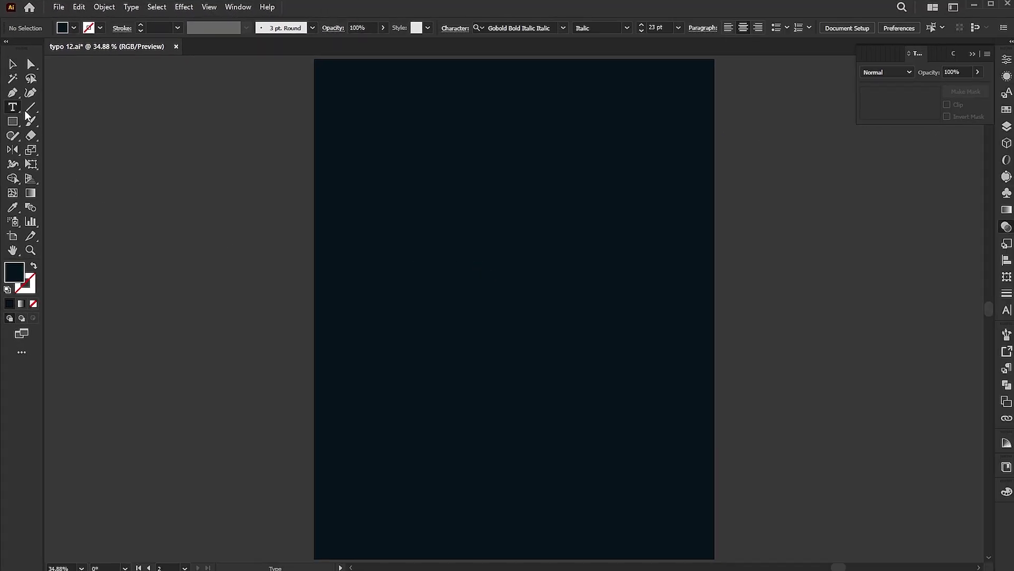
left_click(473, 212)
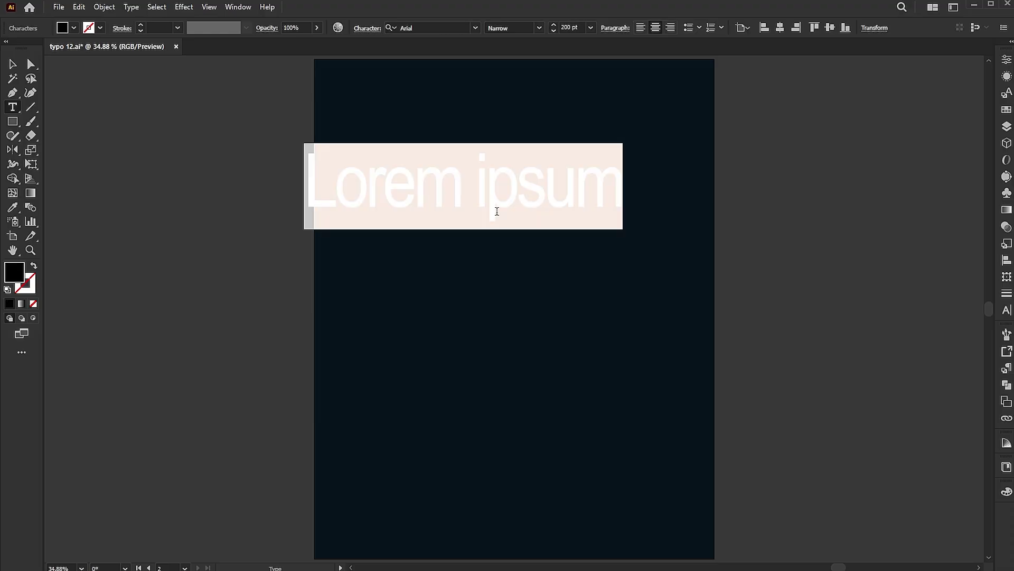
type("defy")
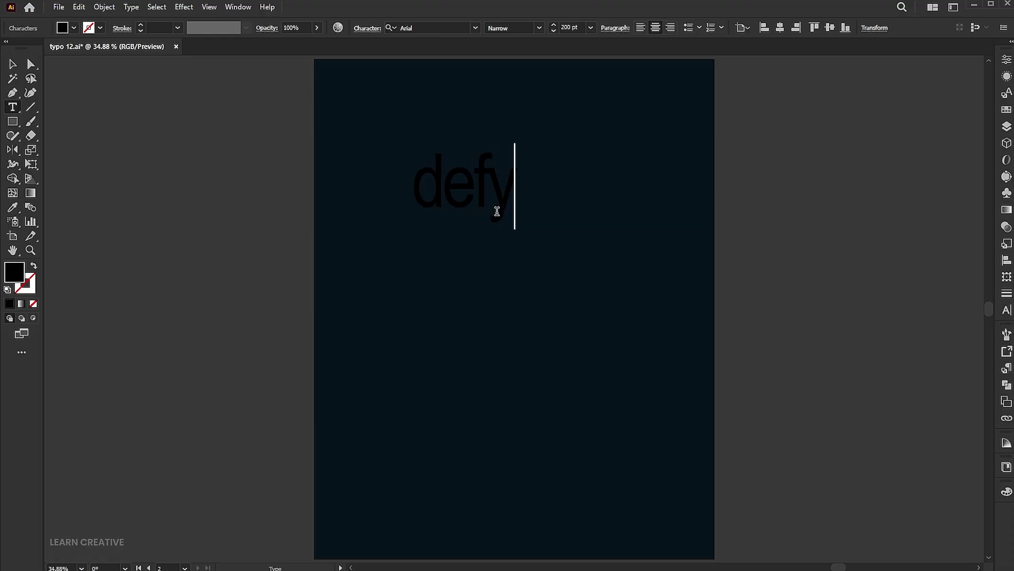
key("Escape")
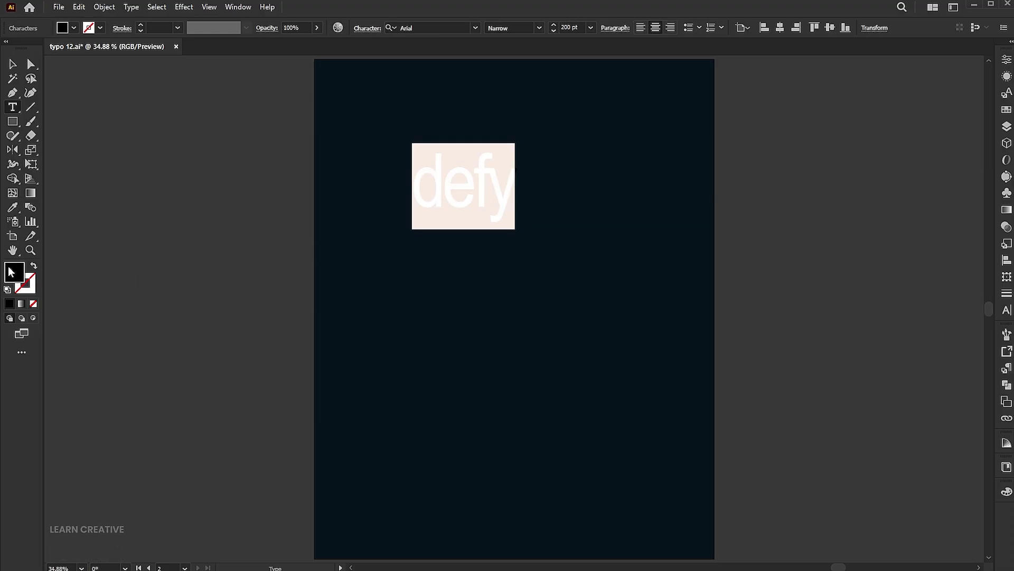
double_click(15, 272)
left_click_drag(421, 161, 332, 126)
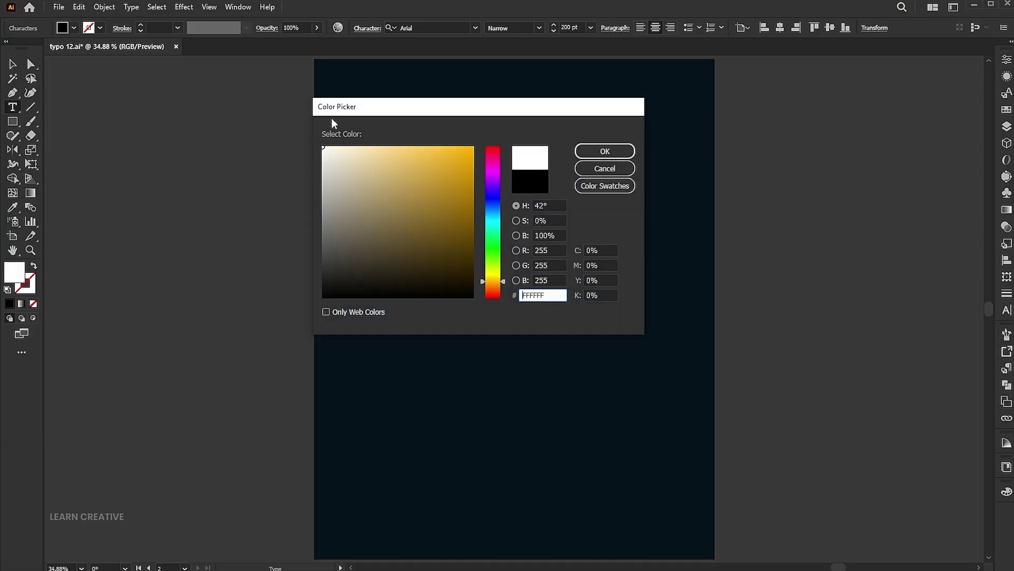
left_click(605, 151)
Add 'the' and 'odds' on two new lines below 'defy'
key("Right")
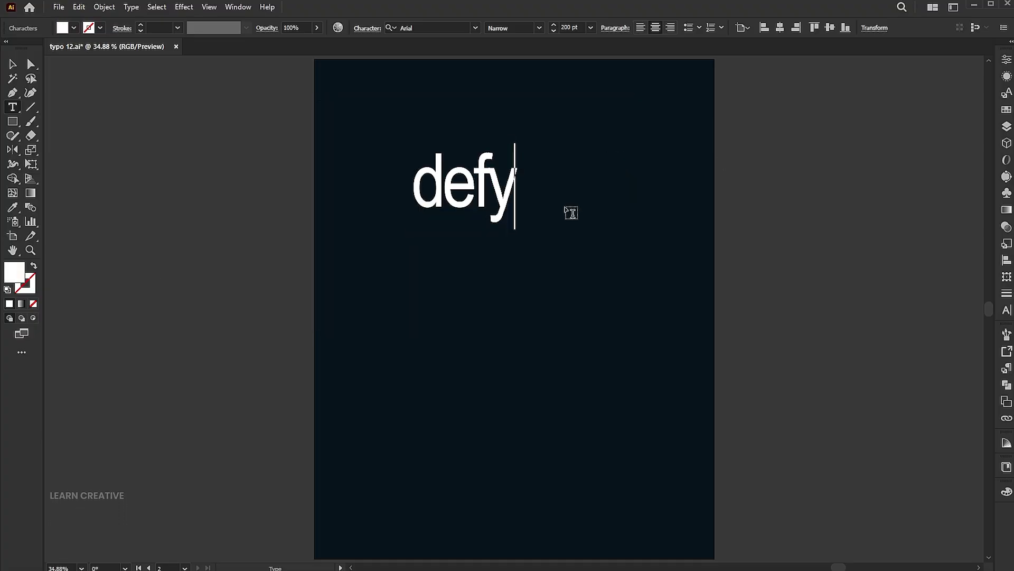
key("Return")
type("the")
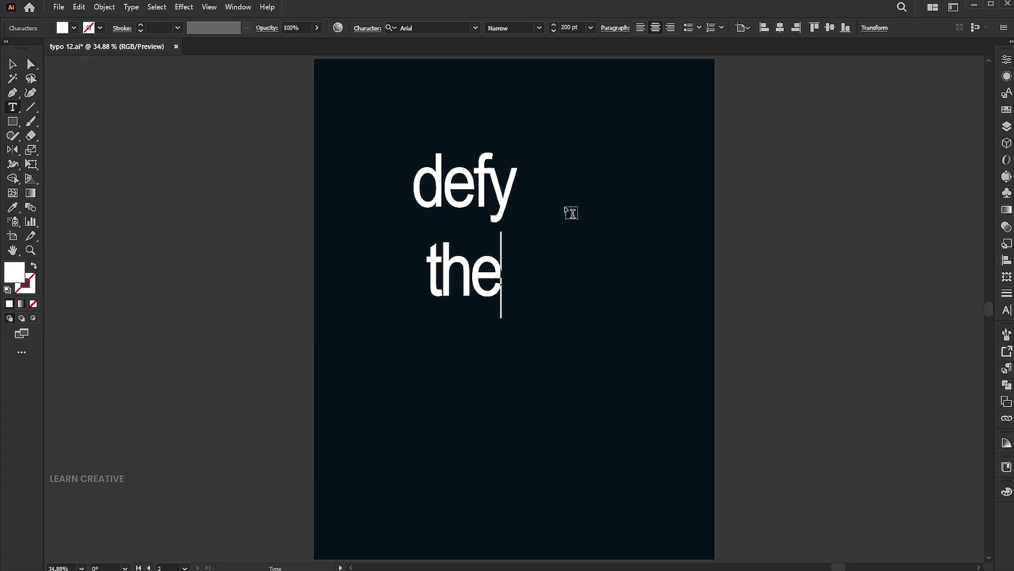
key("Return")
type("odds")
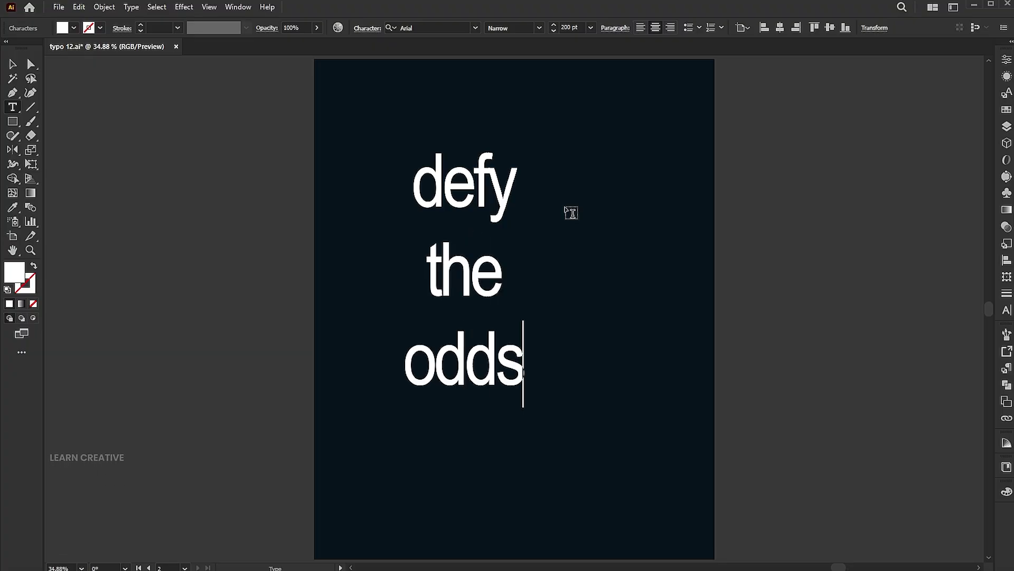
key("Escape")
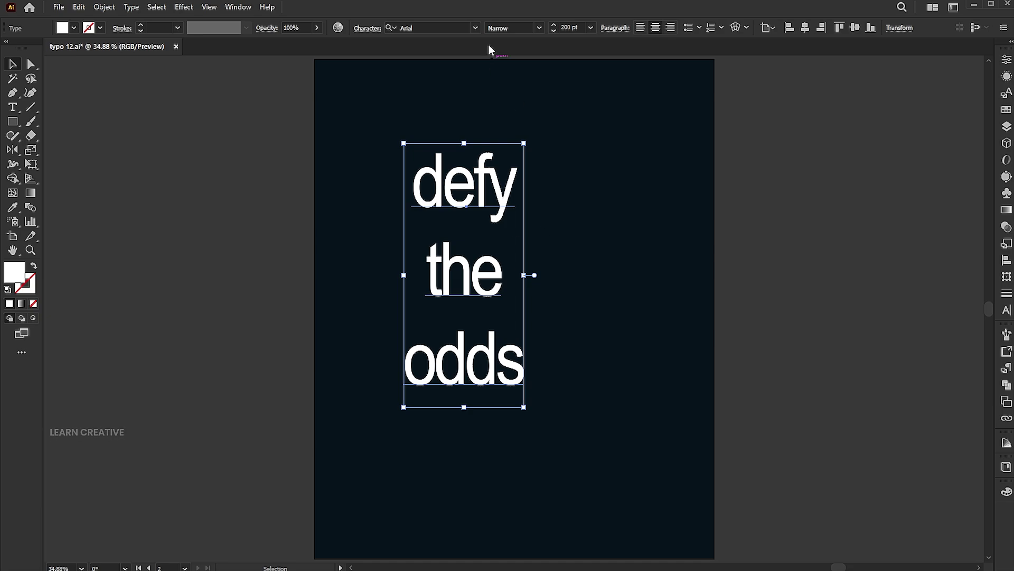
Set the text in Gobold Bold Italic Italic and nudge it slightly right and down
left_click(443, 28)
type("go")
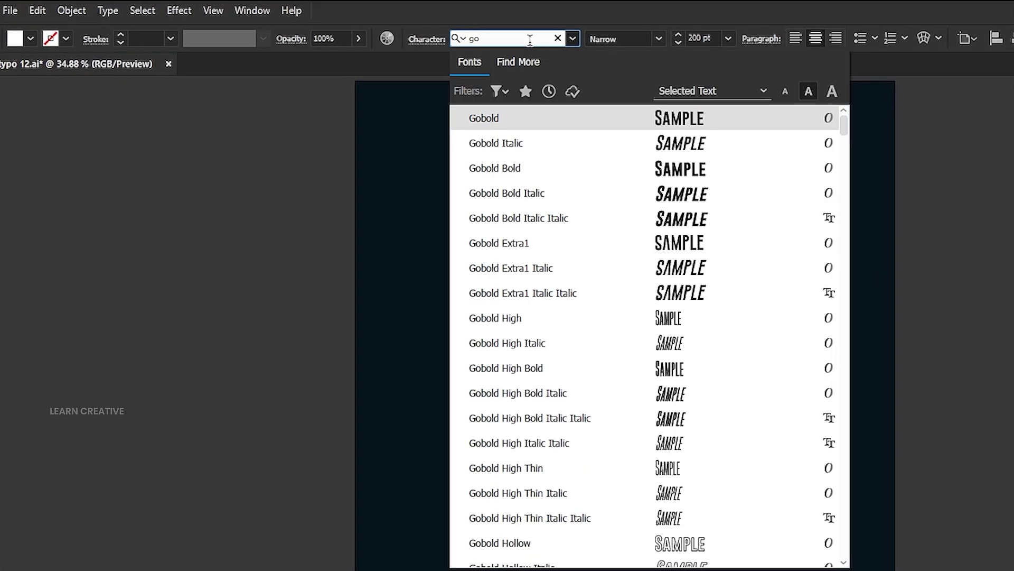
type("bo")
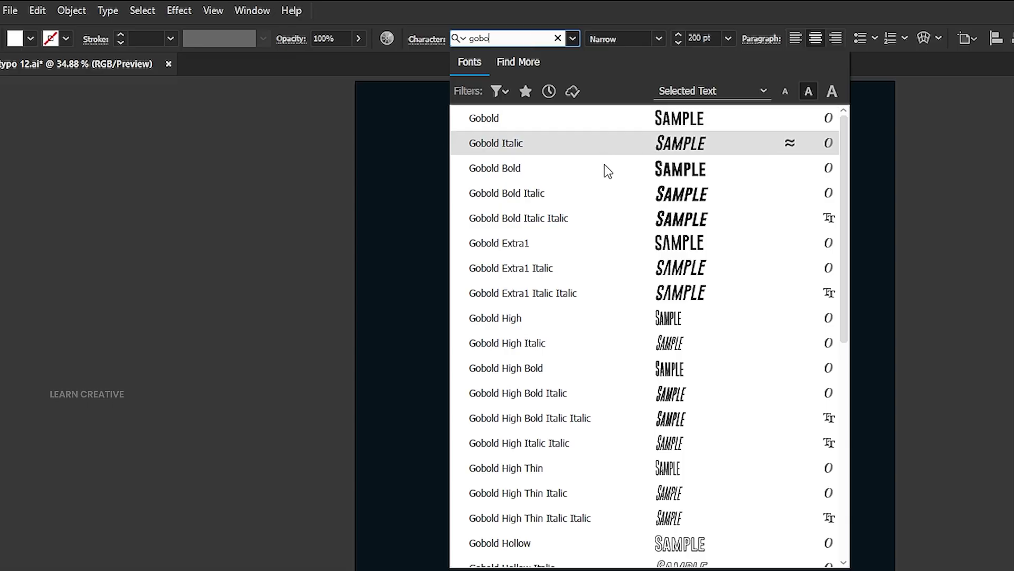
left_click(594, 217)
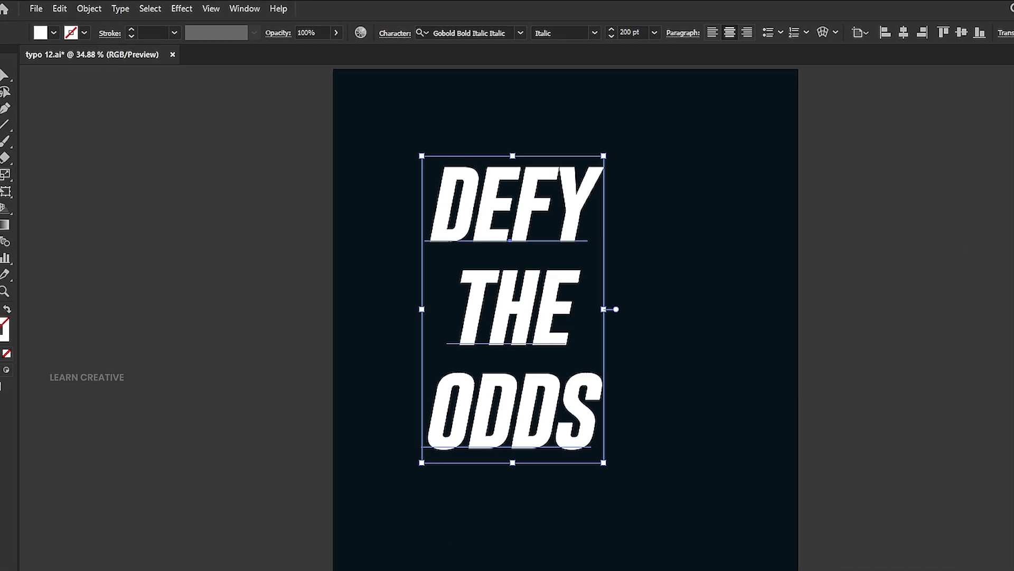
left_click_drag(550, 354, 584, 368)
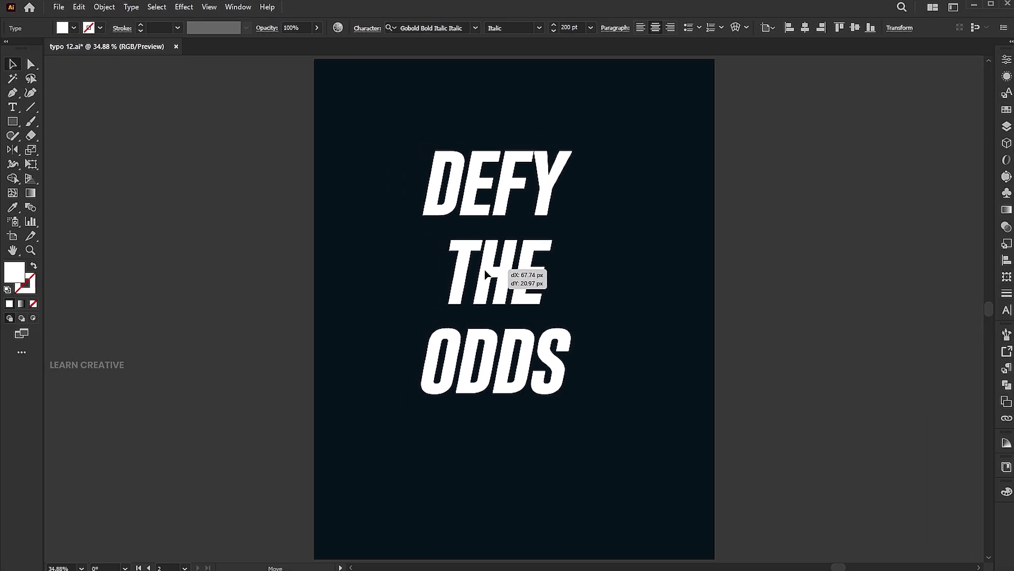
left_click_drag(485, 274, 497, 283)
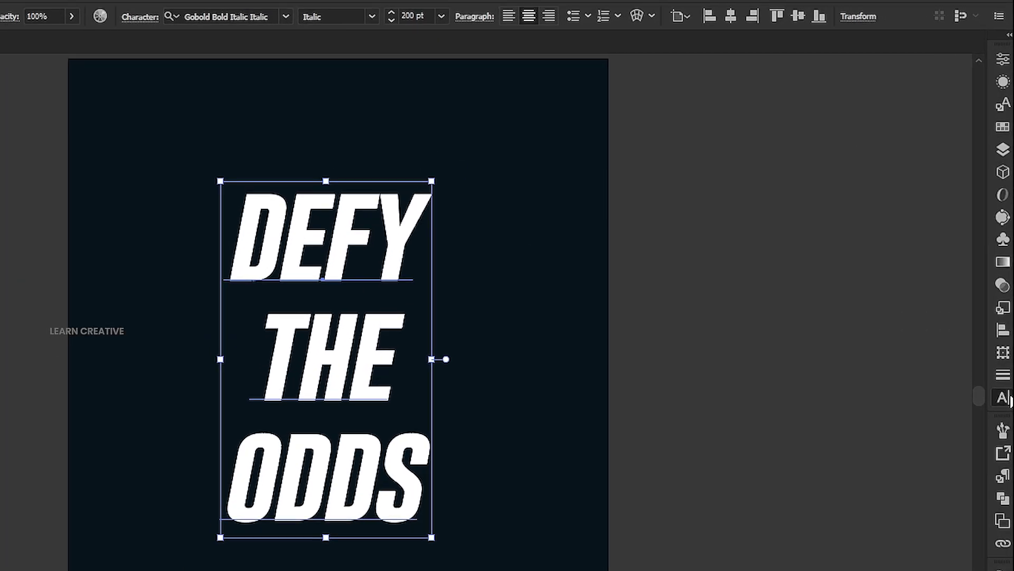
Enter 235 pt leading in the Character panel, then scroll it down to 183 pt
left_click(1007, 310)
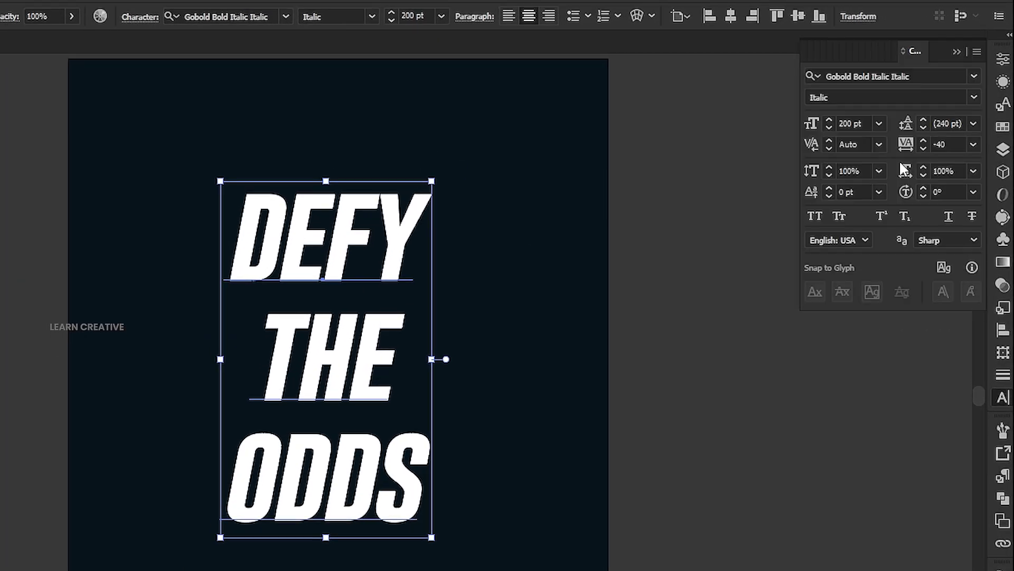
left_click(948, 127)
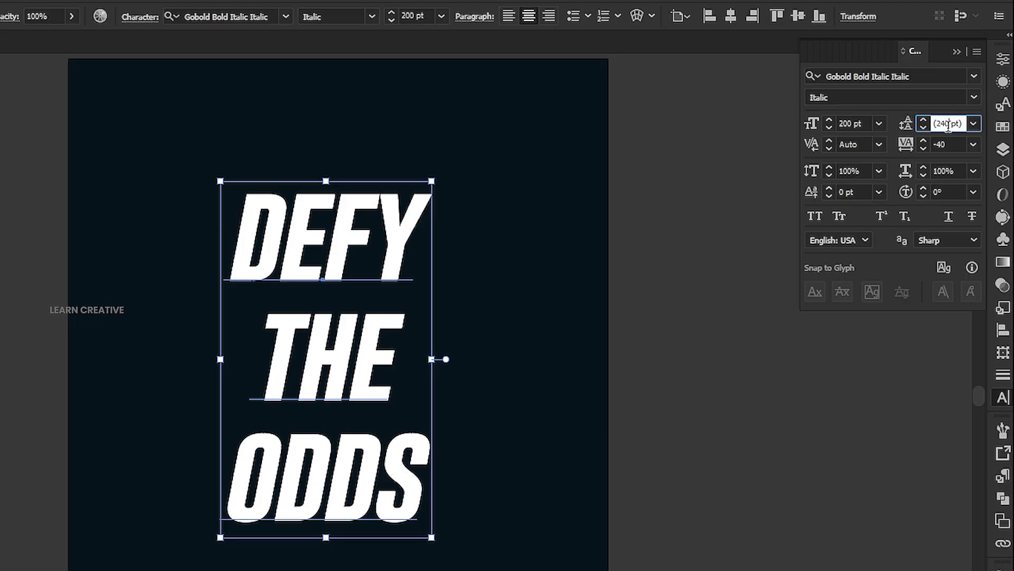
type("235")
key("Return")
scroll(951, 124, "down", 20)
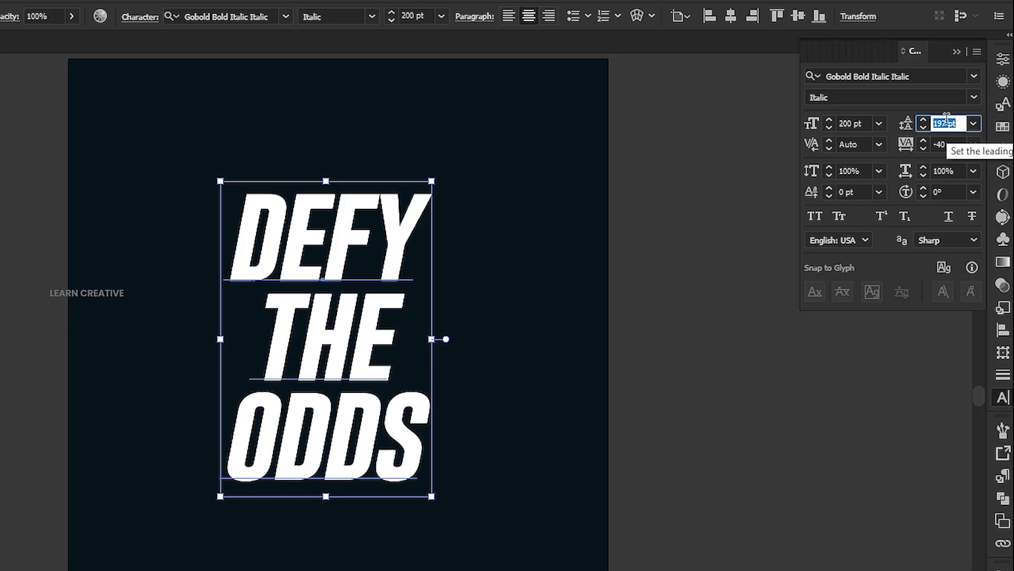
scroll(948, 124, "down", 5)
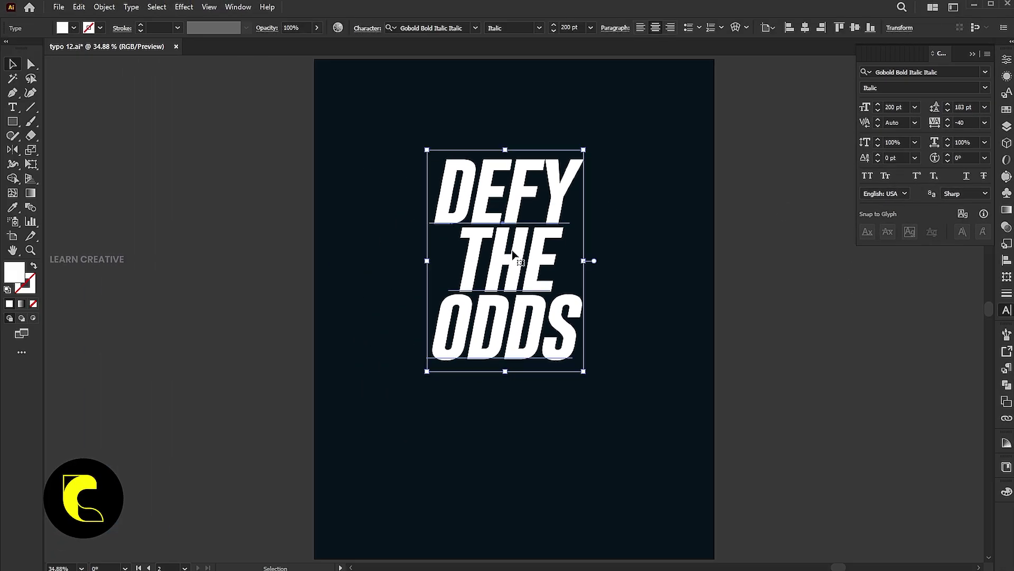
Copy DEFY and paste it on a new line above the first line
key("t")
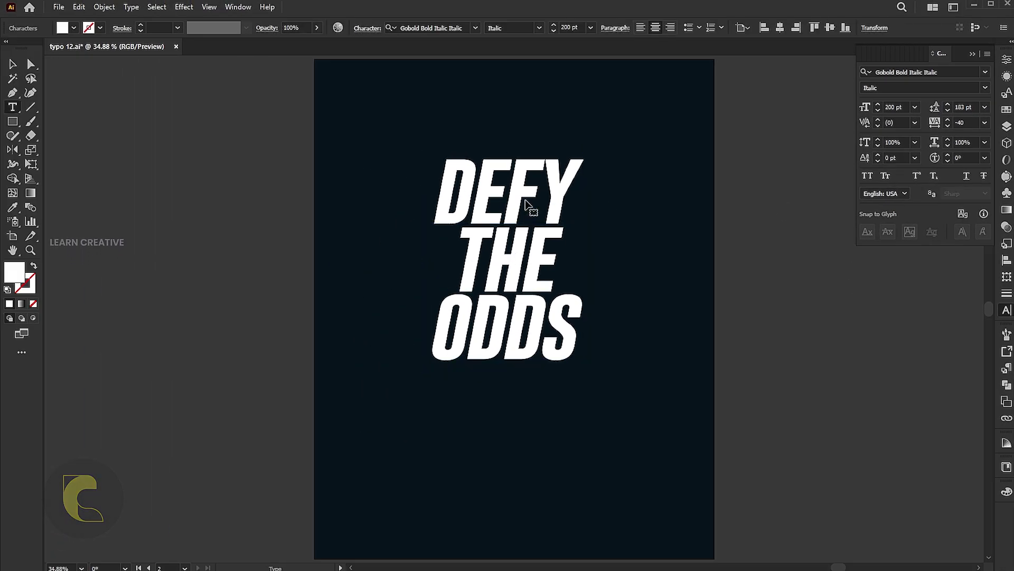
left_click_drag(435, 188, 571, 184)
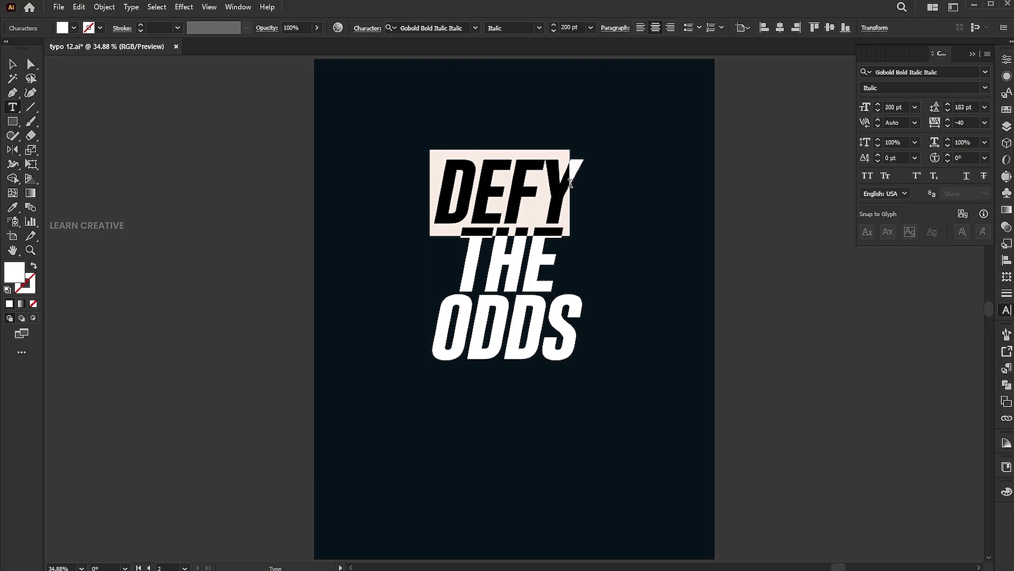
left_click(79, 7)
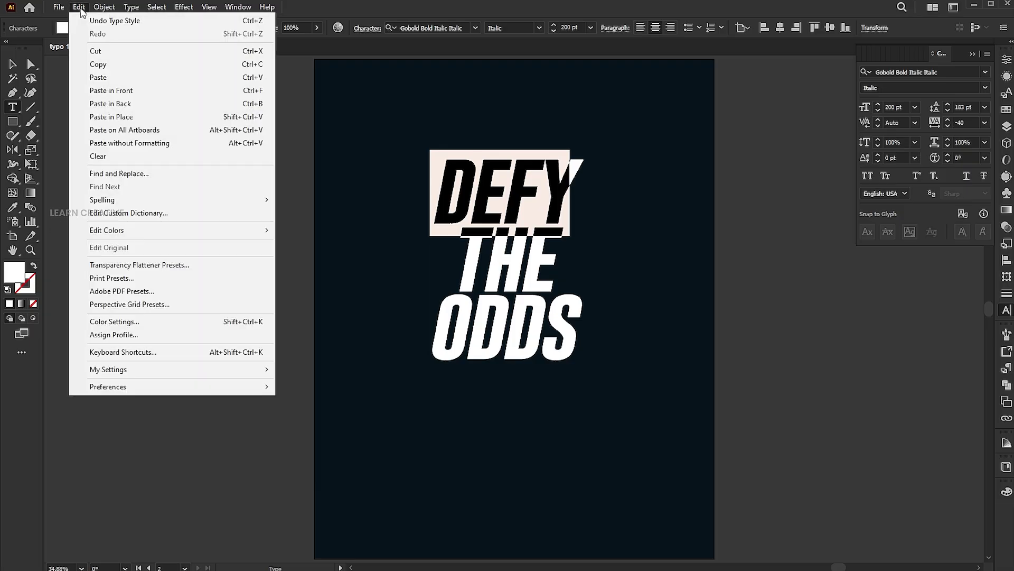
left_click(97, 66)
left_click(457, 181)
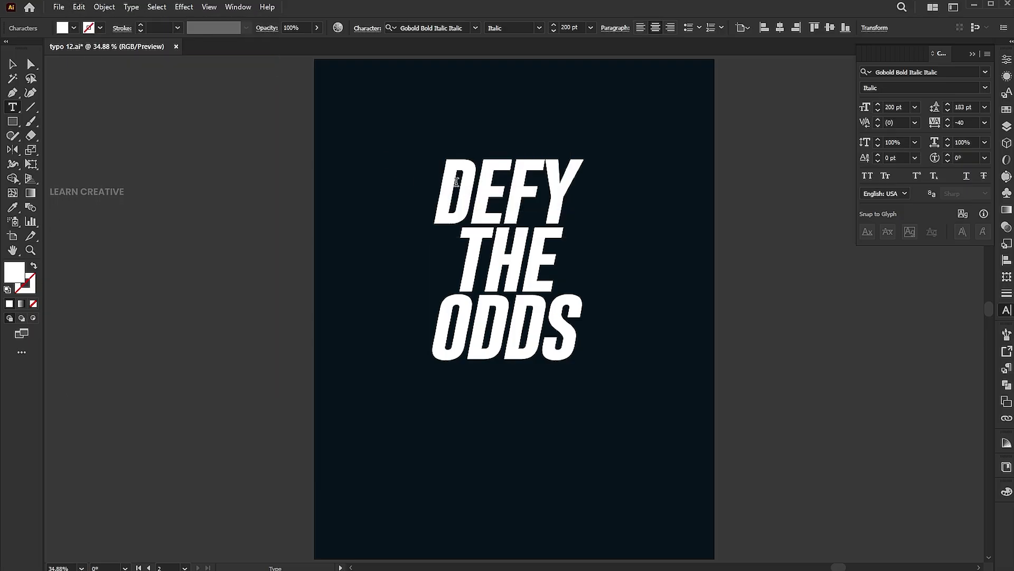
key("Return")
key("Up")
key("ctrl+v")
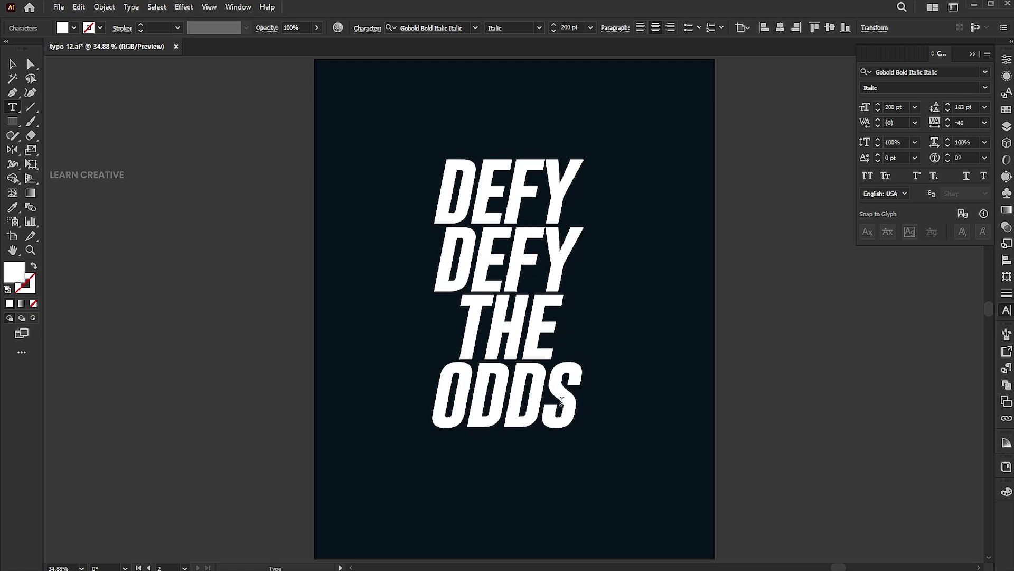
Paste a second ODDS on a new line below the last line
left_click_drag(580, 402, 429, 402)
key("Right")
key("Return")
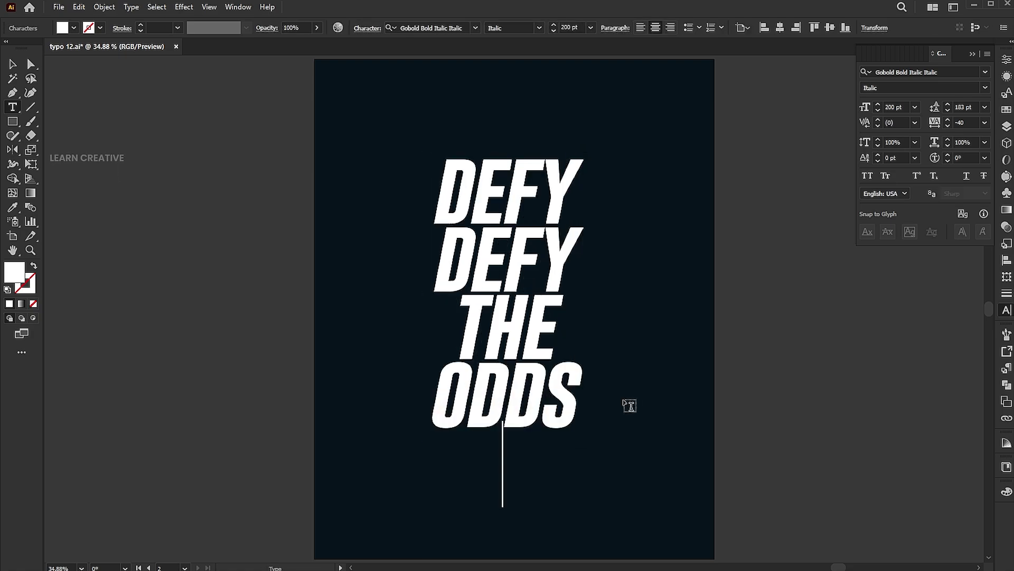
key("ctrl+v")
left_click(14, 64)
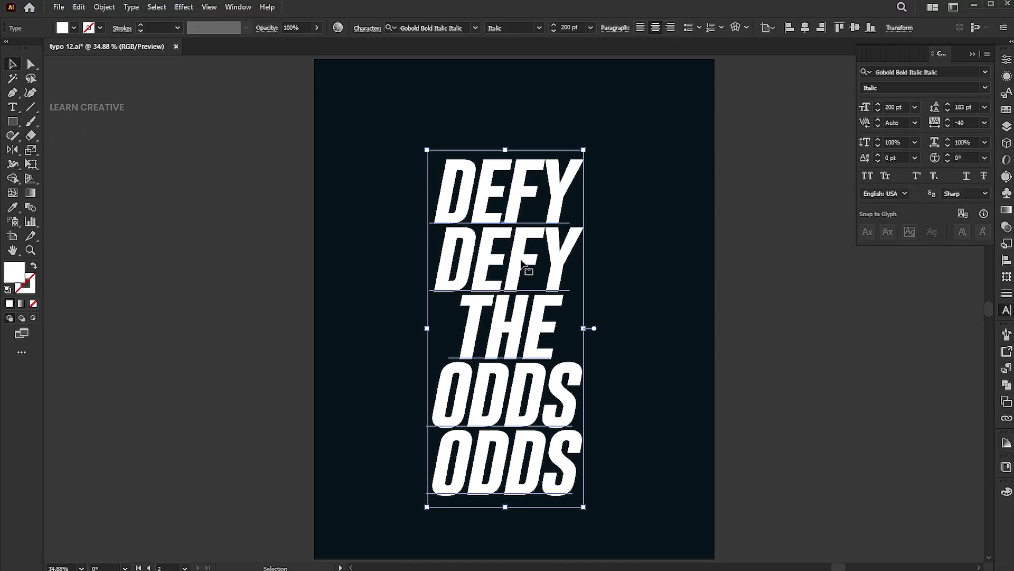
Colour the top DEFY and bottom ODDS lines green #02675B with the Eyedropper
key("t")
scroll(516, 290, "up", 2)
left_click_drag(434, 254, 570, 261)
left_click(12, 207)
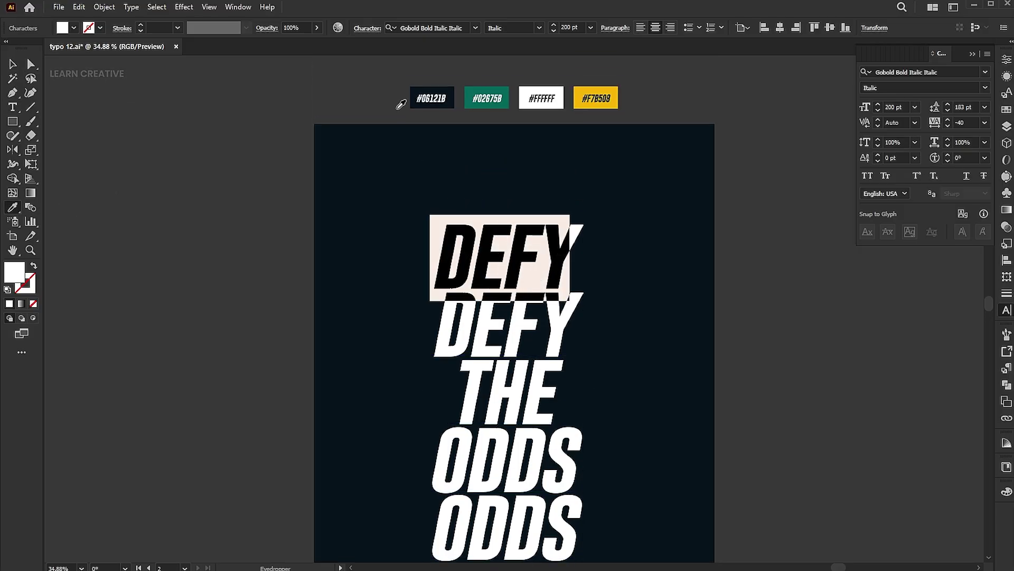
left_click(467, 88)
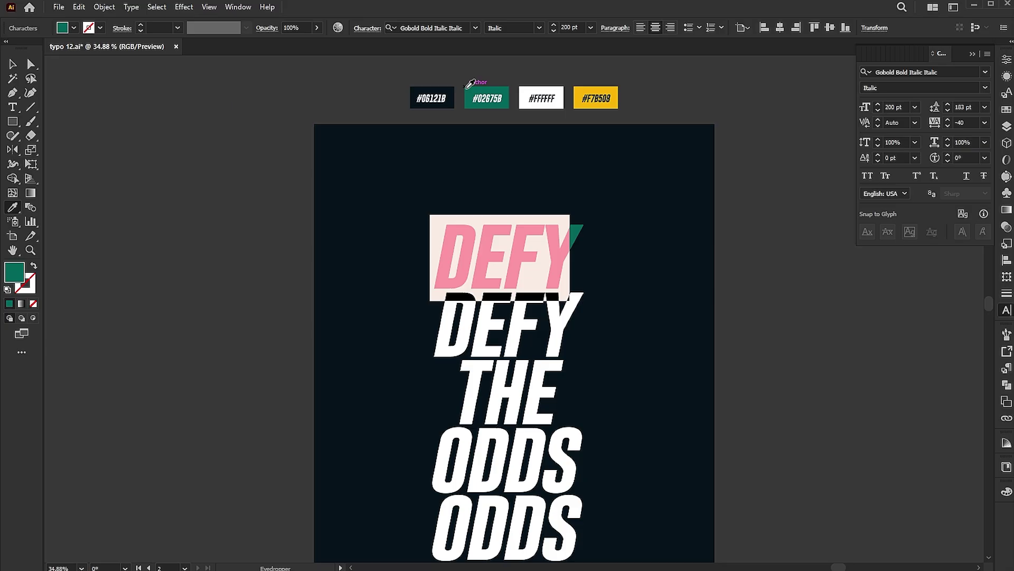
key("a")
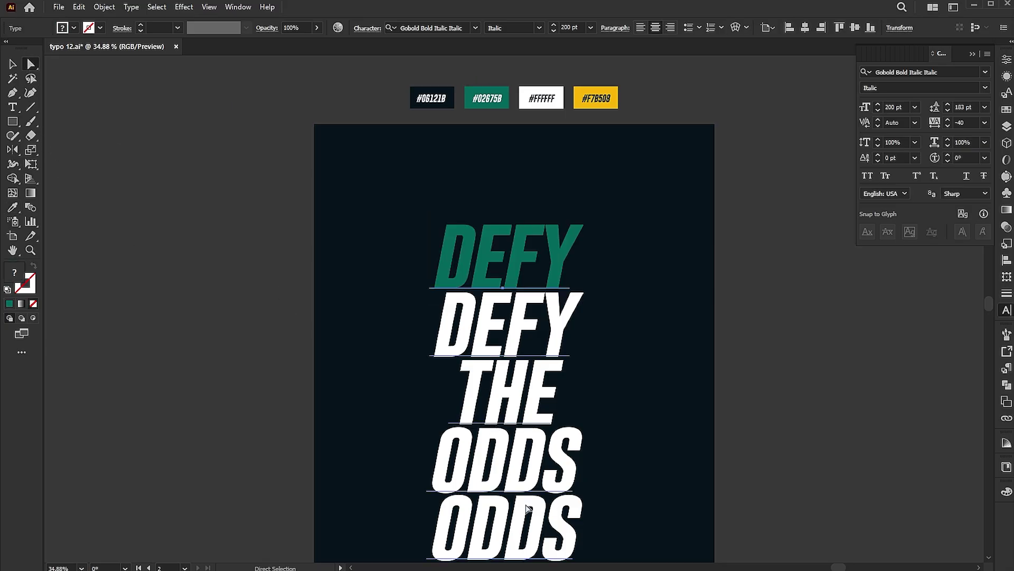
key("t")
left_click(486, 511)
left_click_drag(440, 518, 569, 515)
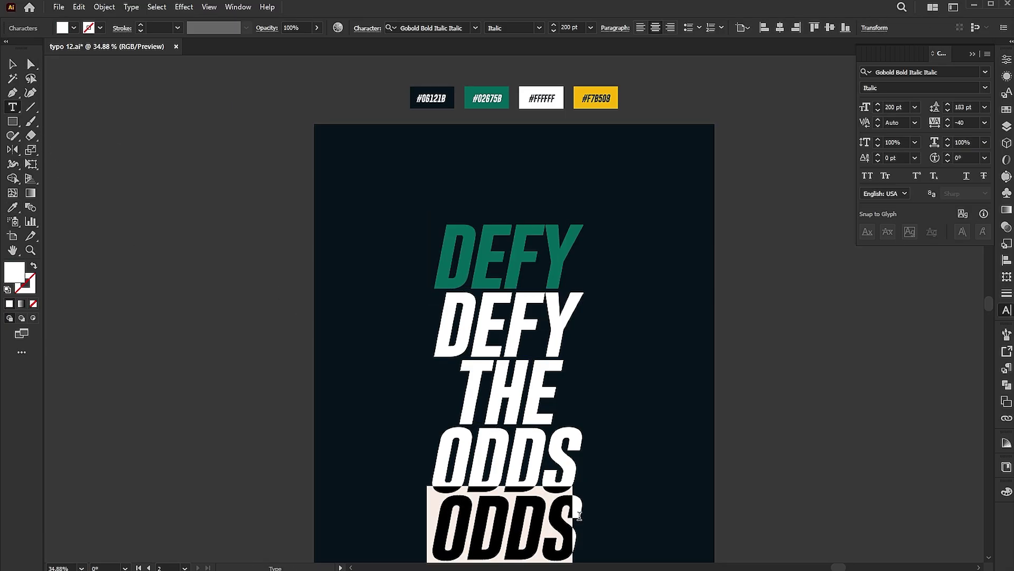
left_click(12, 207)
left_click(469, 87)
left_click(13, 64)
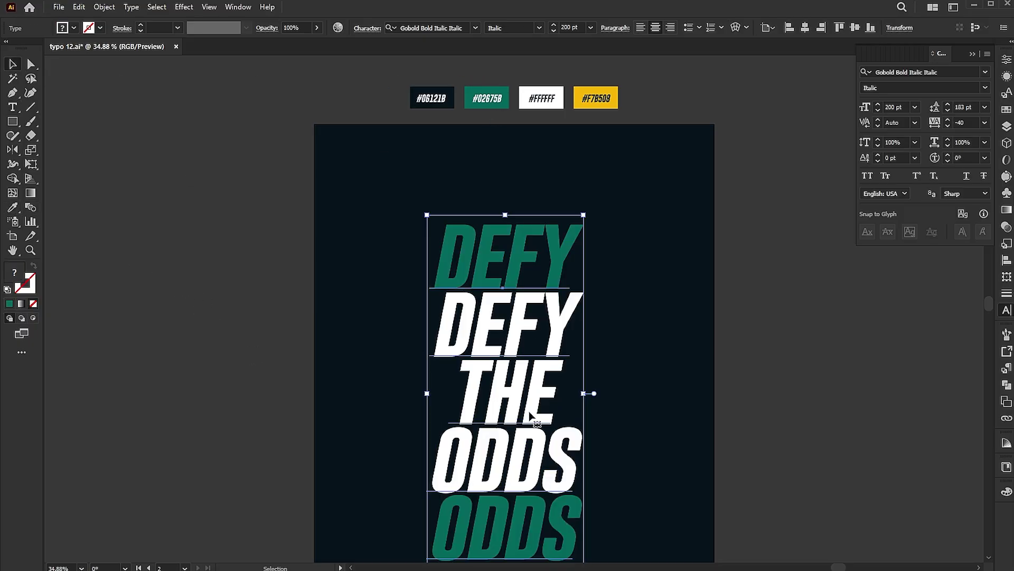
Colour the THE line yellow #F7B508 with the Eyedropper
double_click(480, 386)
left_click_drag(465, 381, 594, 364)
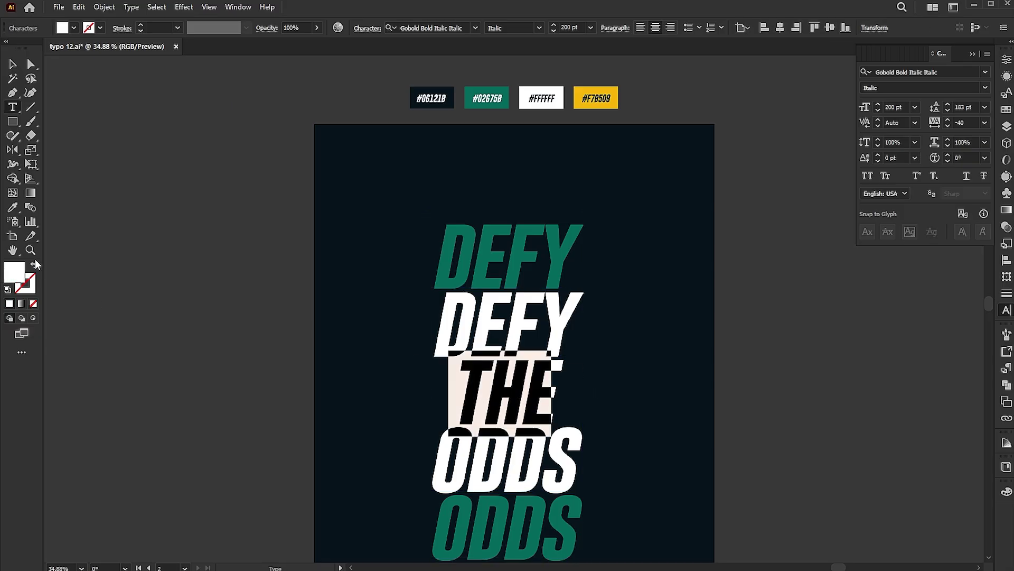
left_click(12, 207)
left_click(583, 98)
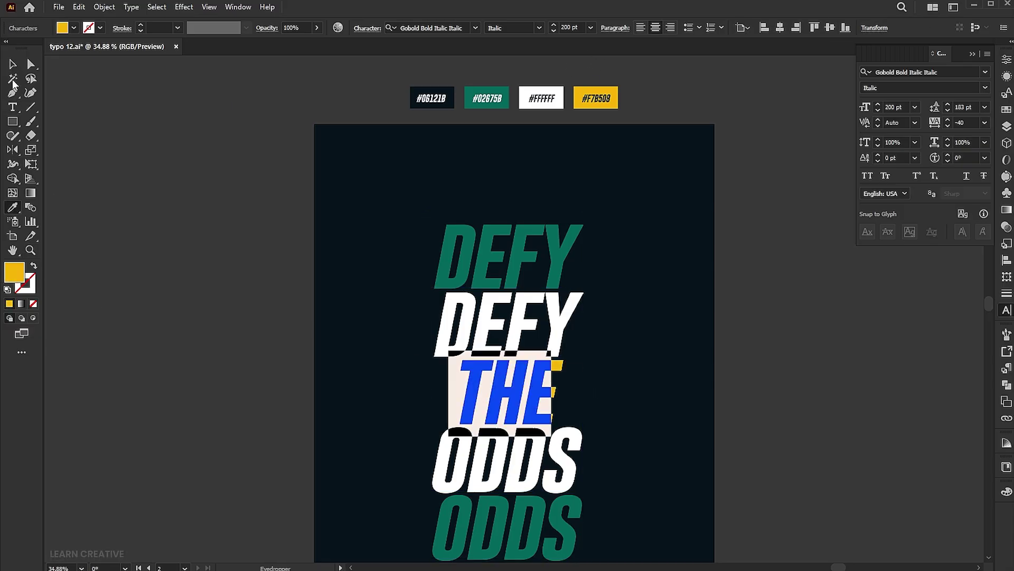
left_click(13, 64)
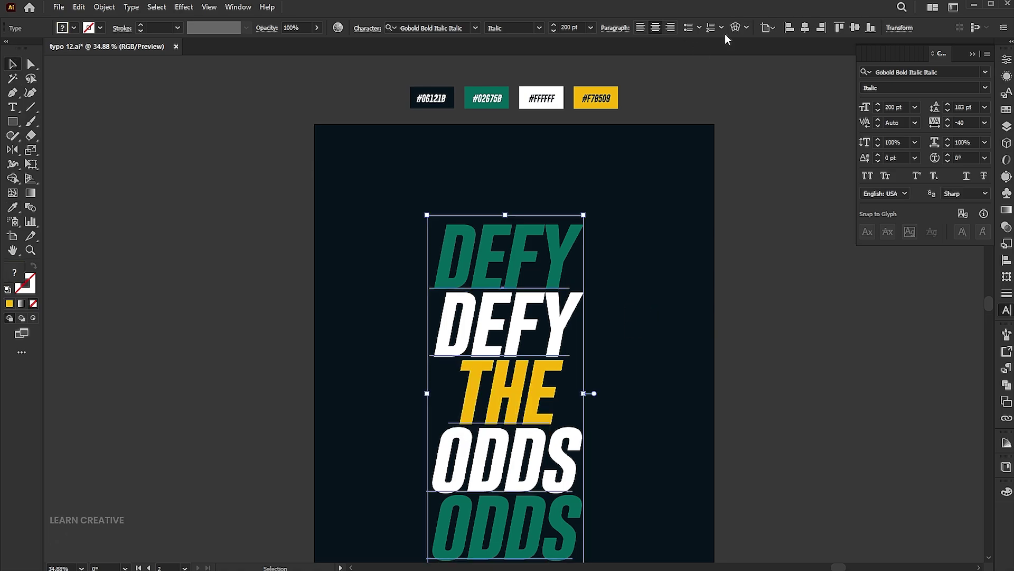
Centre the text block vertically on the artboard
left_click(856, 28)
left_click(606, 414)
key("z")
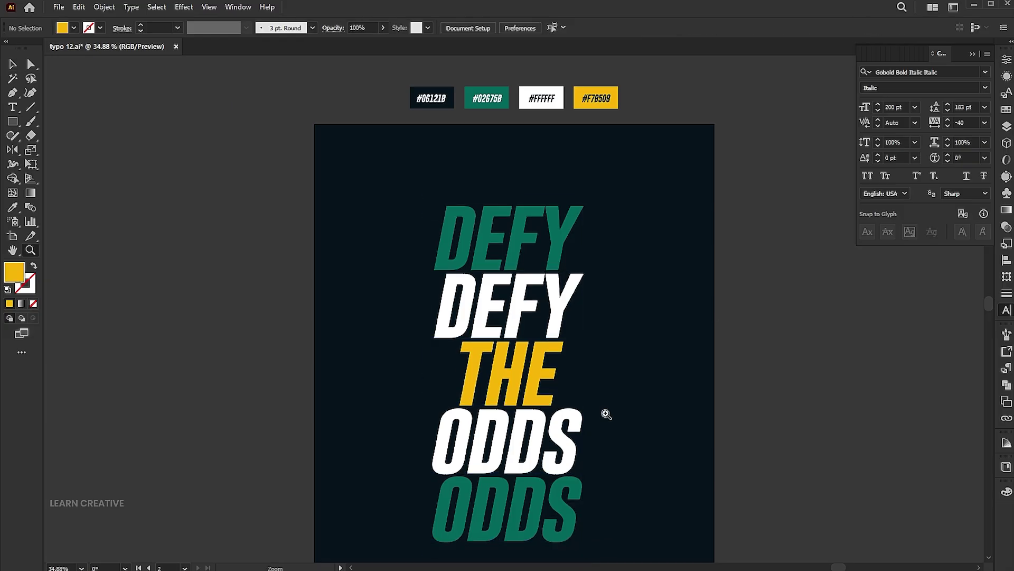
scroll(606, 415, "down", 3)
key("v")
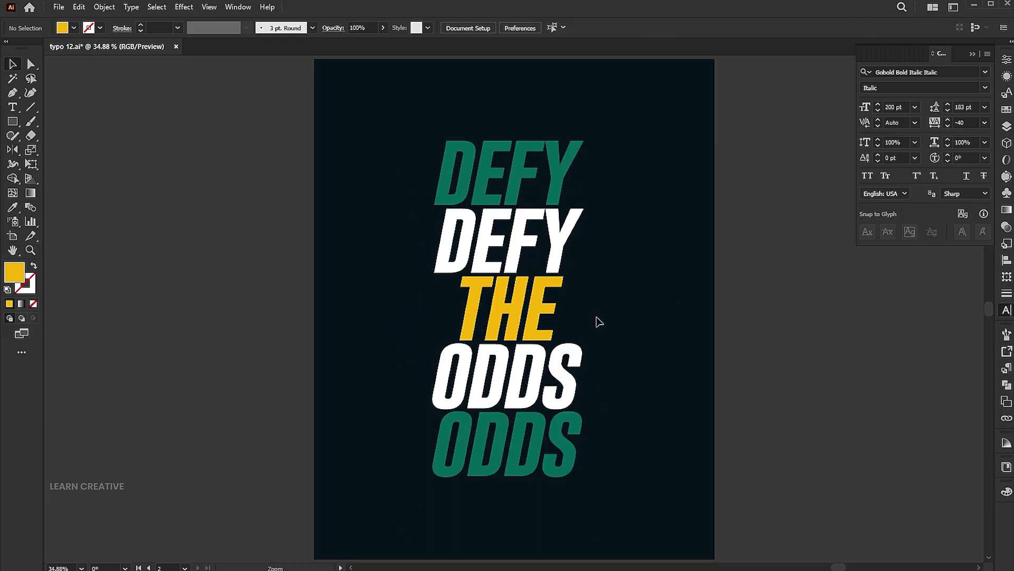
left_click(555, 317)
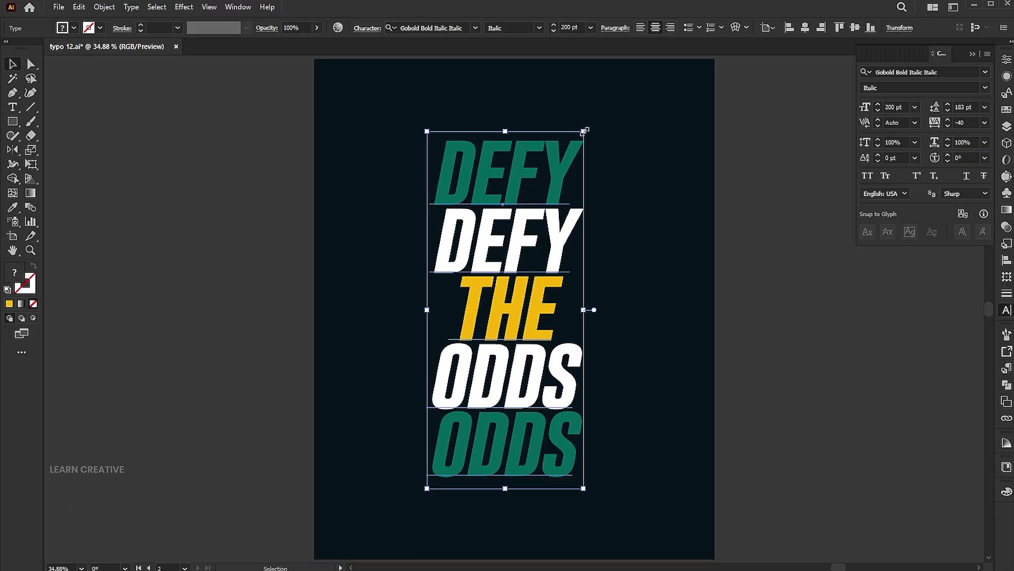
Scale the text stack up proportionally and drag a duplicate to its right
left_click_drag(585, 130, 613, 99)
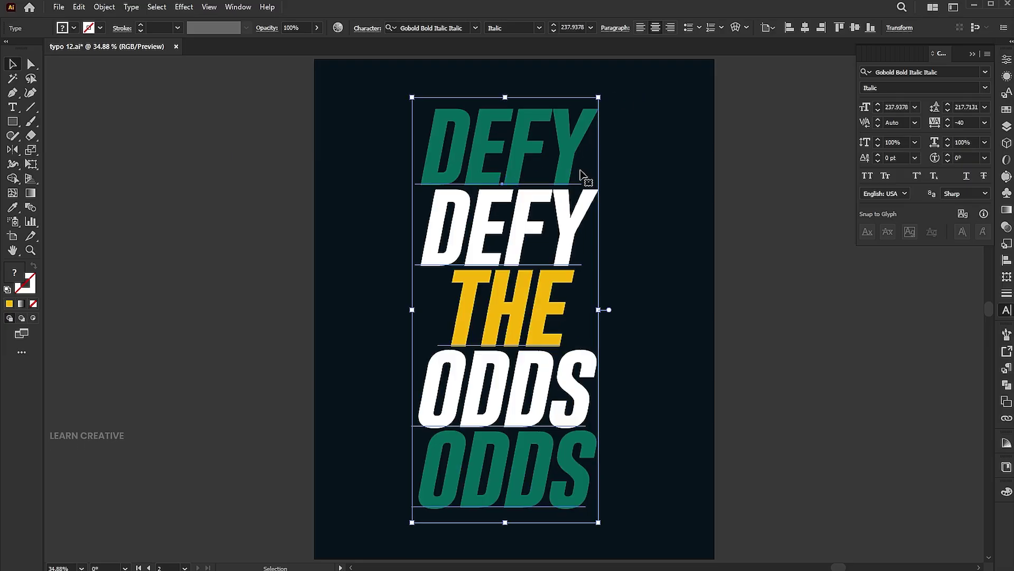
left_click_drag(457, 240, 636, 246)
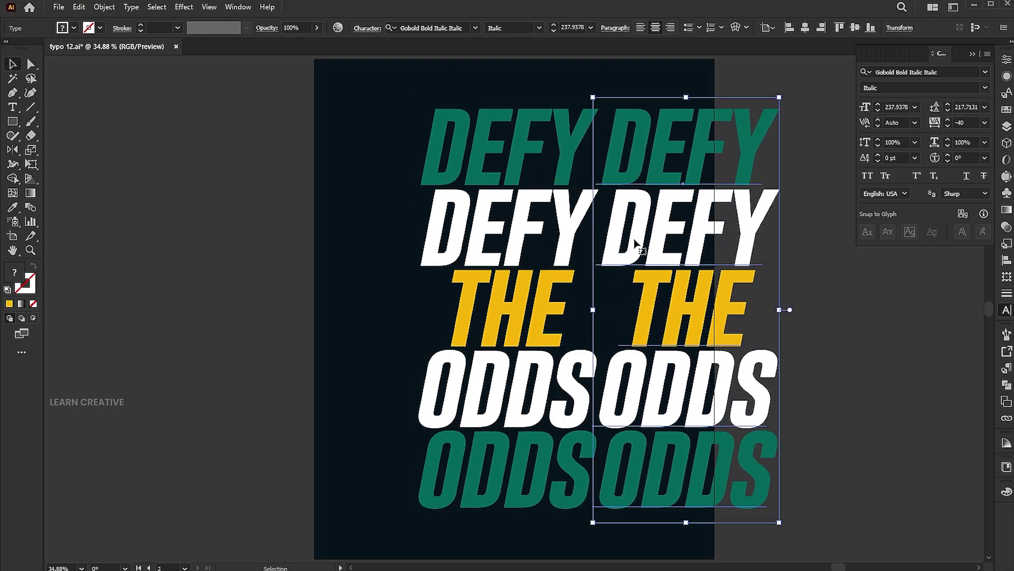
Convert the duplicate text to outlines and fill all its letters green
right_click(637, 240)
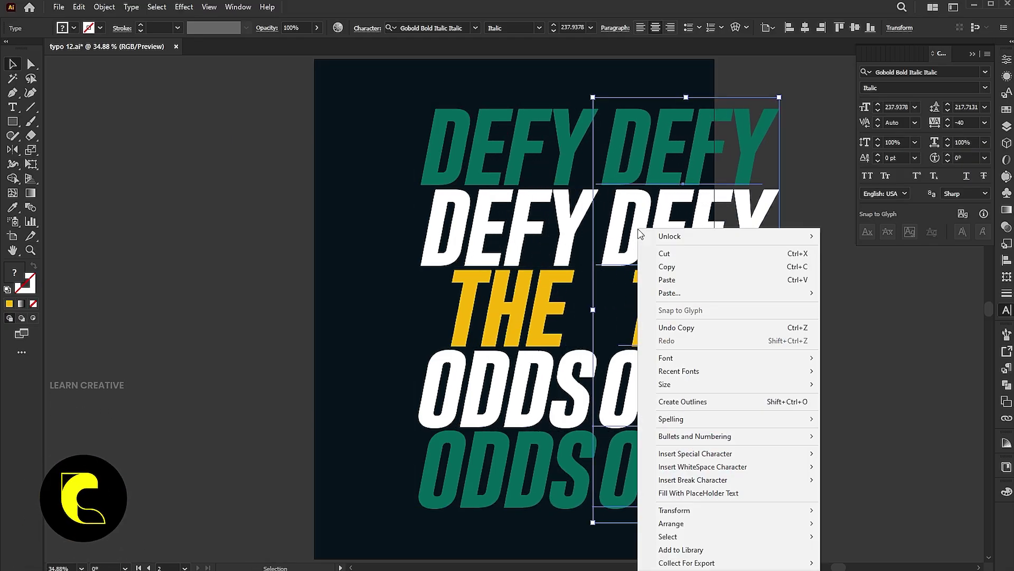
left_click(697, 403)
left_click(12, 207)
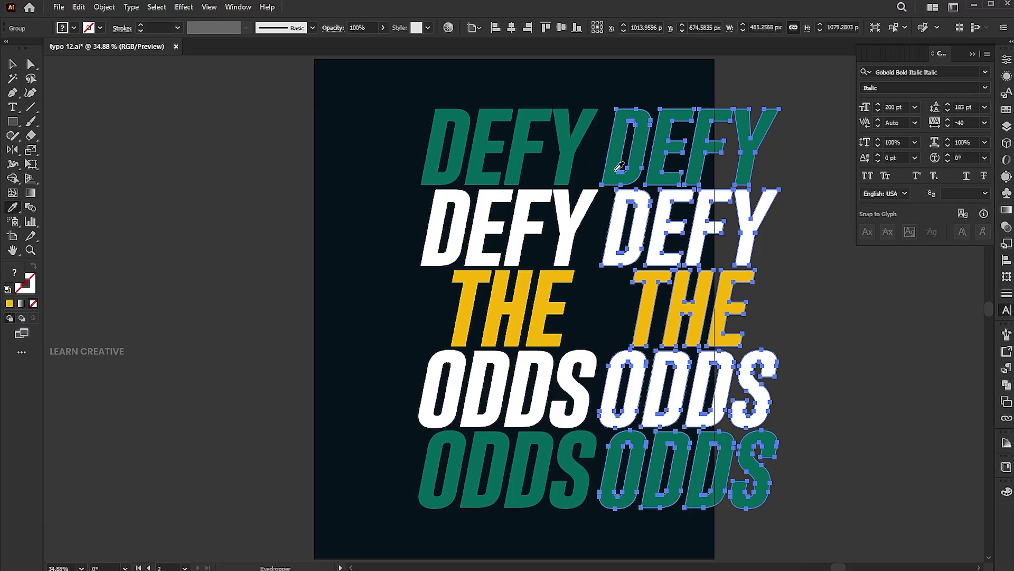
left_click(617, 169)
Swap the copy's fill to a 2.5 pt stroke and nudge it left against the solid text
left_click(13, 64)
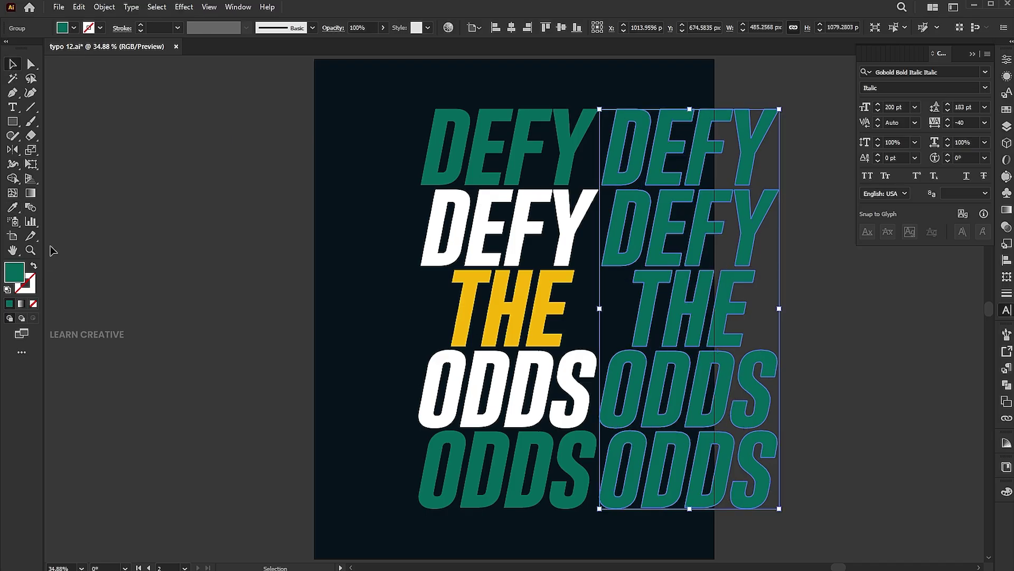
left_click(34, 267)
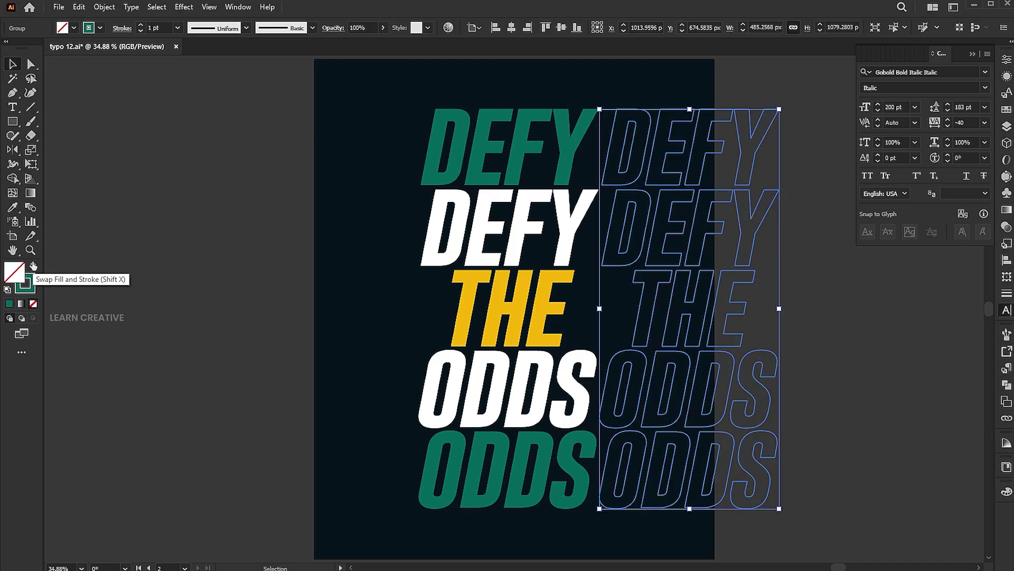
left_click(148, 27)
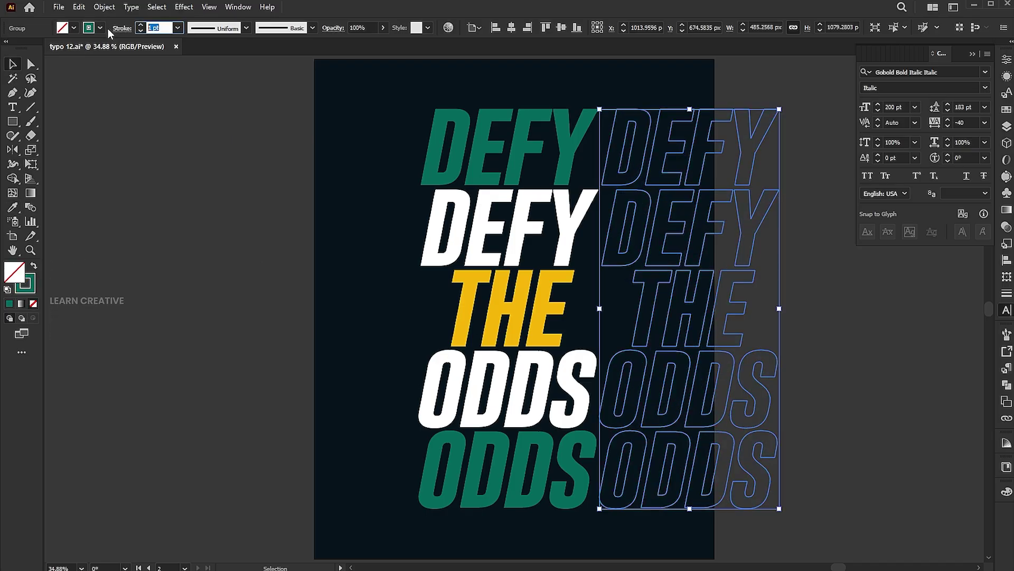
type("2.5")
key("Return")
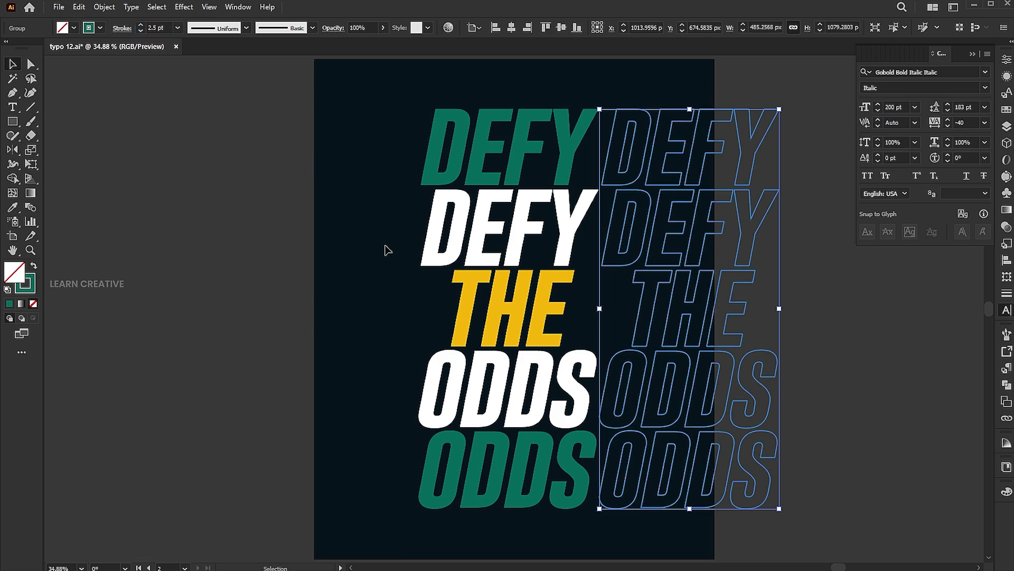
left_click(400, 245)
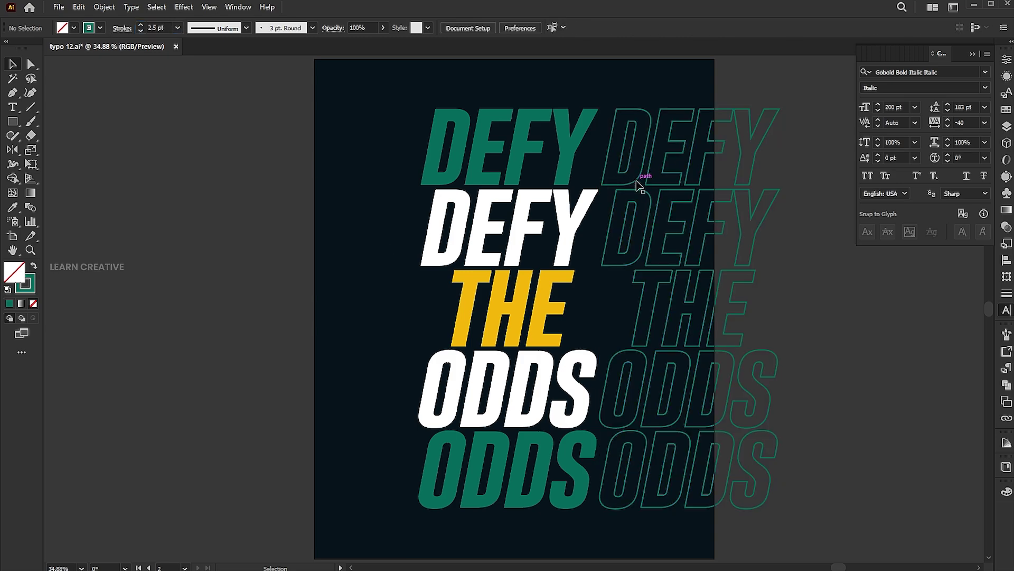
left_click_drag(638, 185, 621, 185)
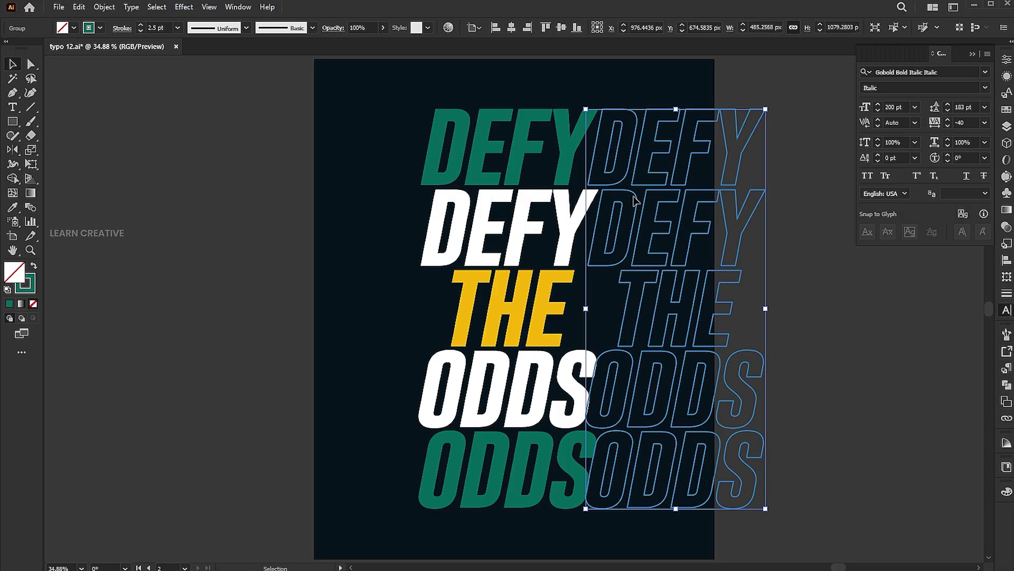
Inside the outlined group, move THE left and both ODDS rows slightly right
double_click(656, 288)
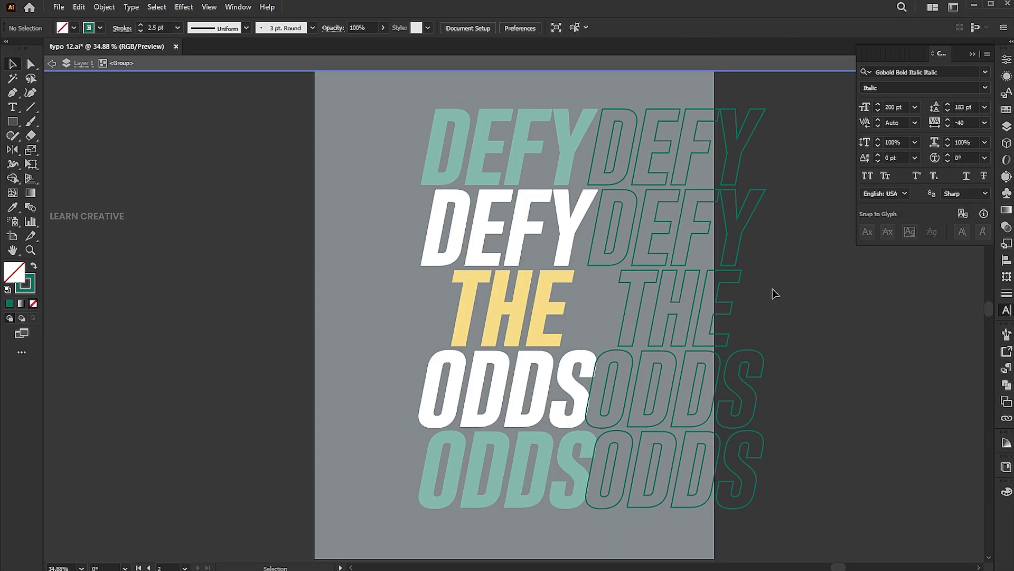
left_click(631, 318)
left_click_drag(722, 319, 680, 307)
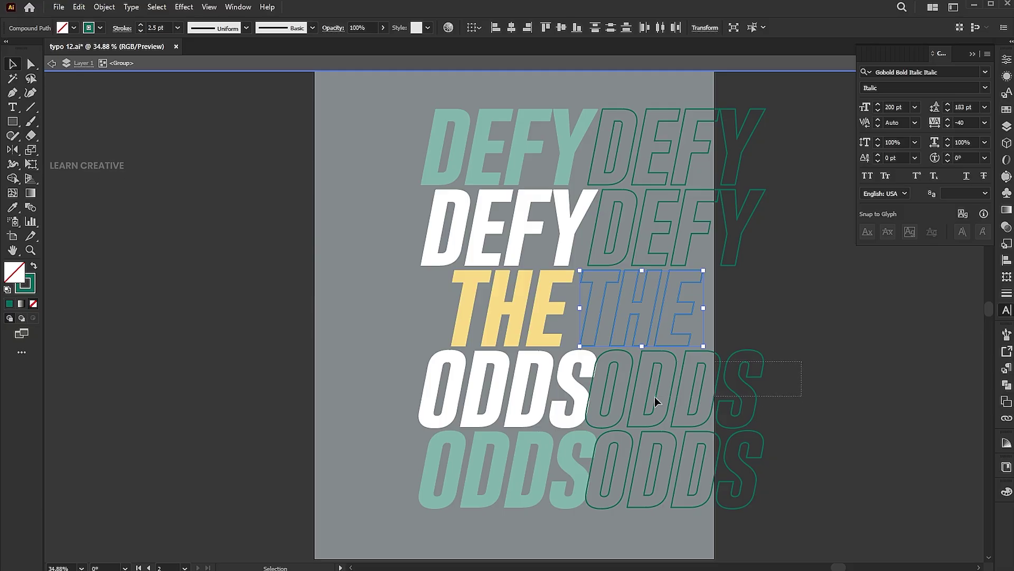
left_click(624, 401)
left_click_drag(627, 389, 636, 389)
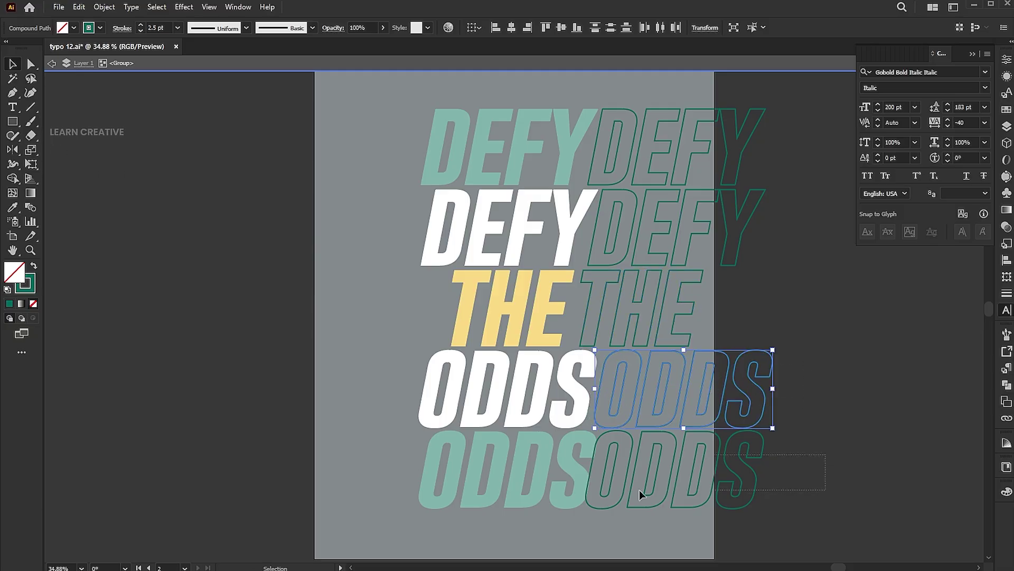
left_click(618, 471)
left_click_drag(625, 467, 640, 468)
Check both outlined DEFY rows, then exit isolation mode and reselect the group
left_click(820, 307)
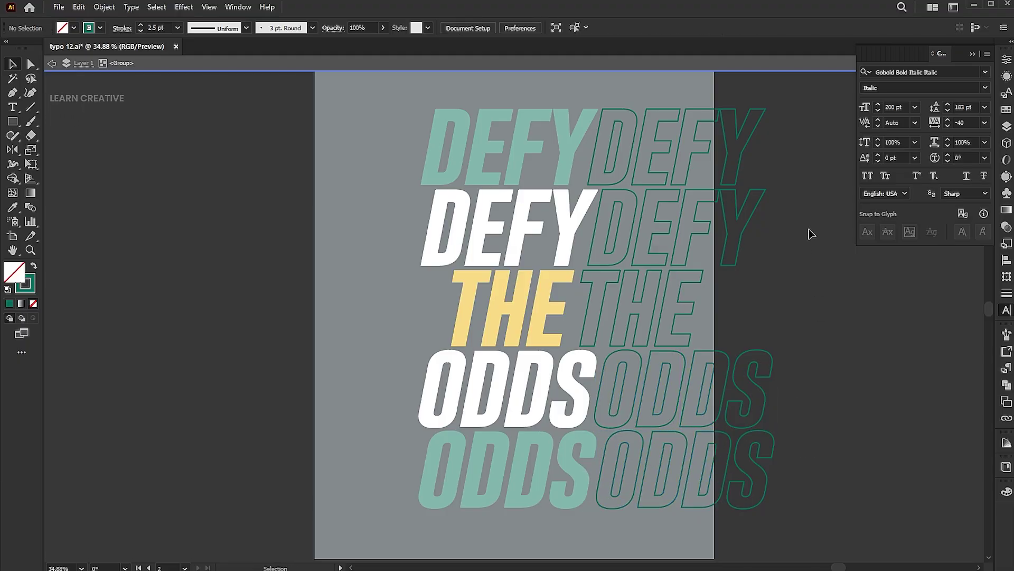
left_click(602, 259)
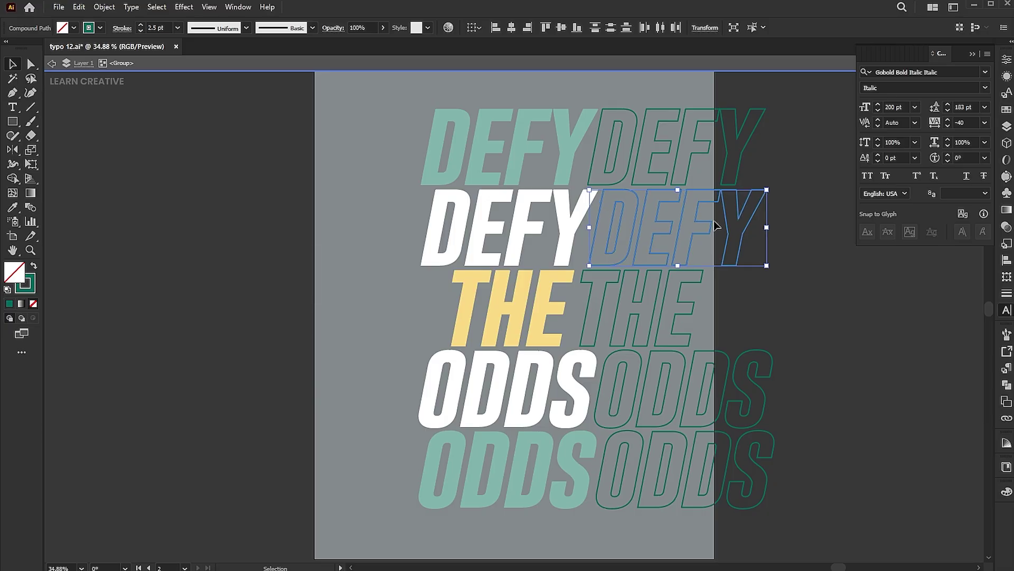
left_click(597, 166)
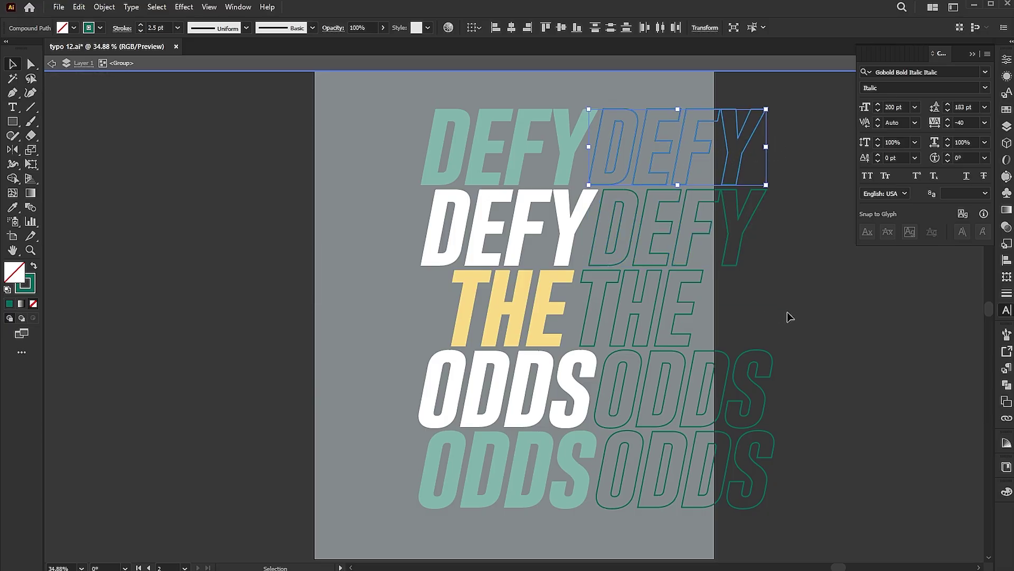
left_click(787, 346)
double_click(782, 267)
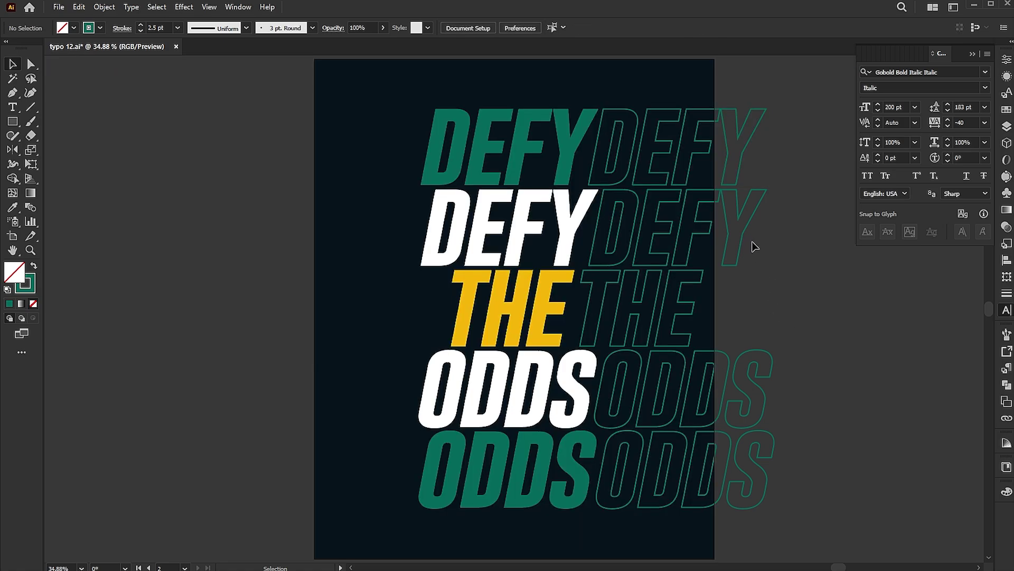
left_click(752, 228)
Copy the outlined group to the left side and shift its ODDS rows against the solid ODDS
left_click_drag(752, 227, 411, 228)
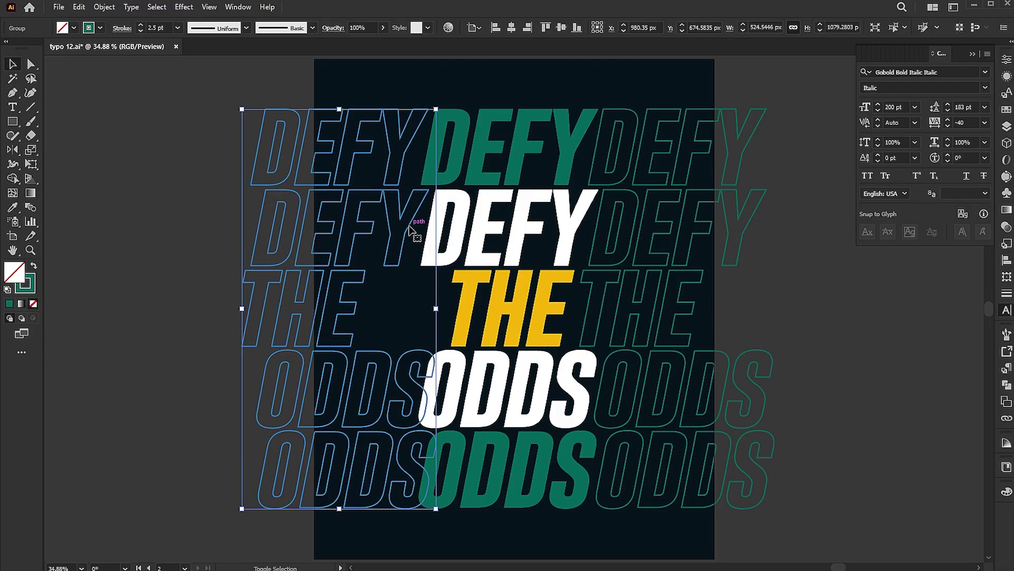
double_click(353, 306)
left_click_drag(295, 321, 425, 317)
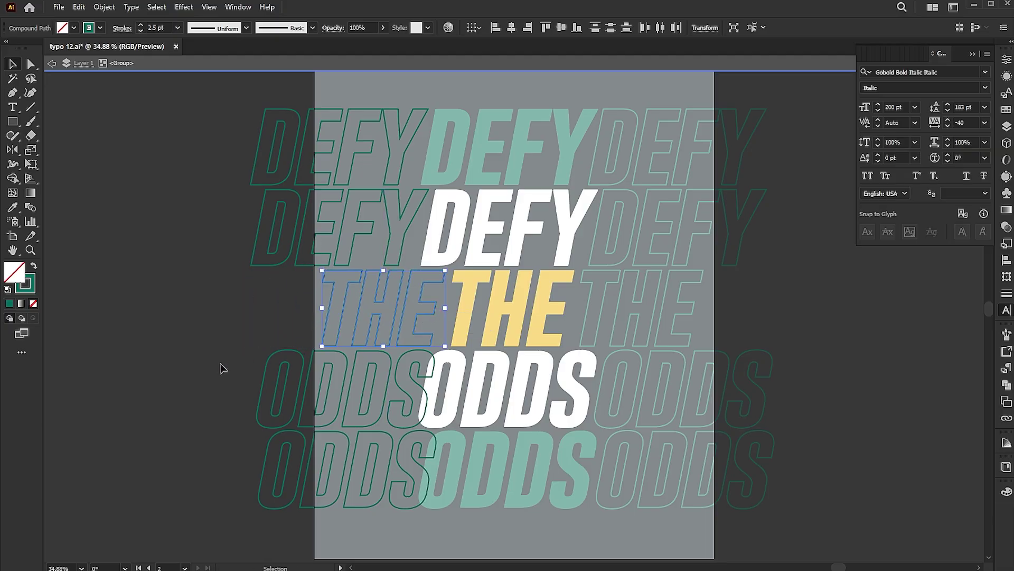
left_click_drag(380, 397, 379, 397)
left_click_drag(416, 382, 405, 382)
left_click(420, 467)
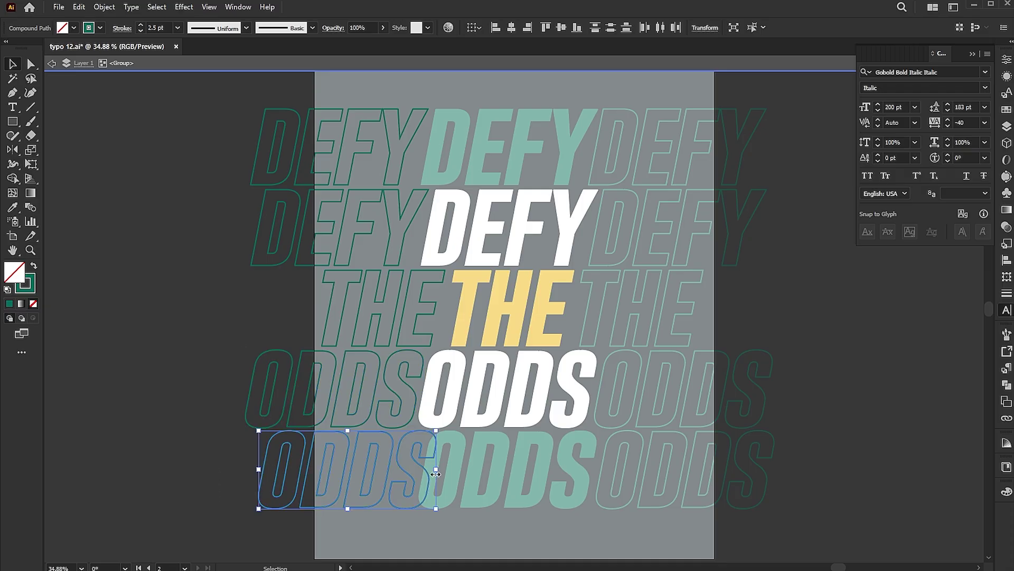
left_click_drag(419, 467, 407, 464)
Change the Align Stroke setting for both outlined groups in the Stroke panel
left_click_drag(154, 113, 876, 426)
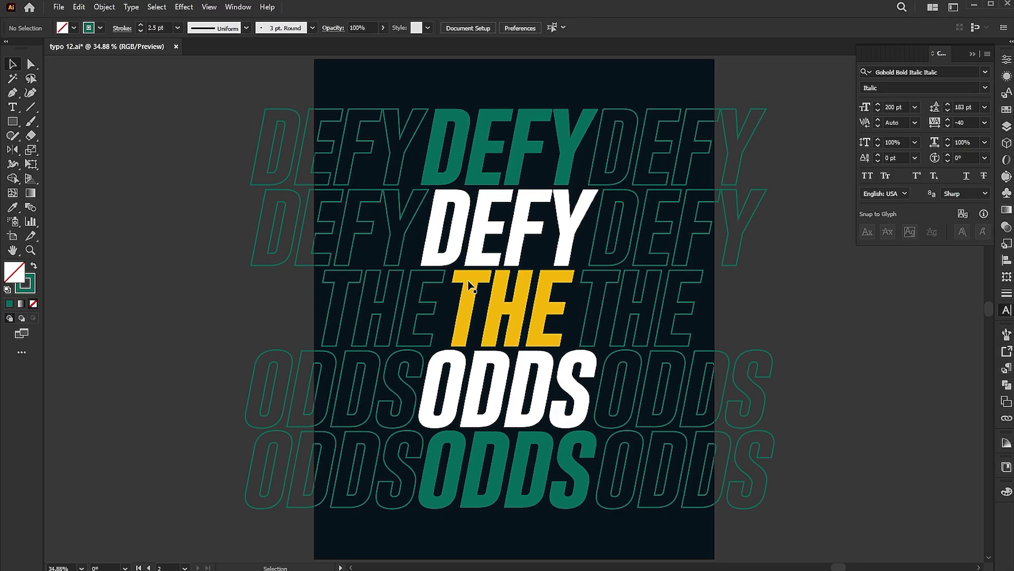
left_click(407, 227)
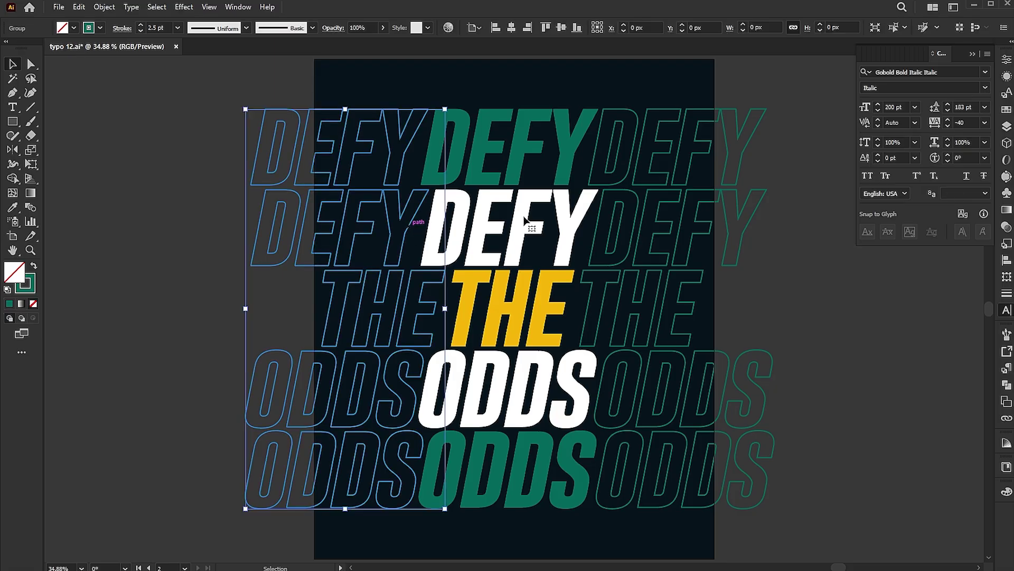
left_click(686, 182, "shift")
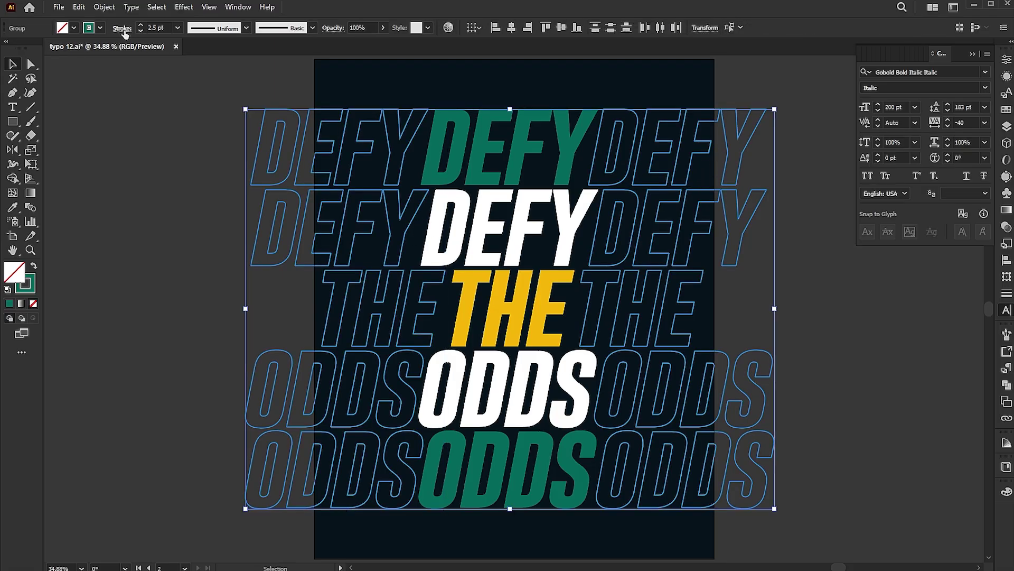
left_click(124, 32)
left_click(43, 94)
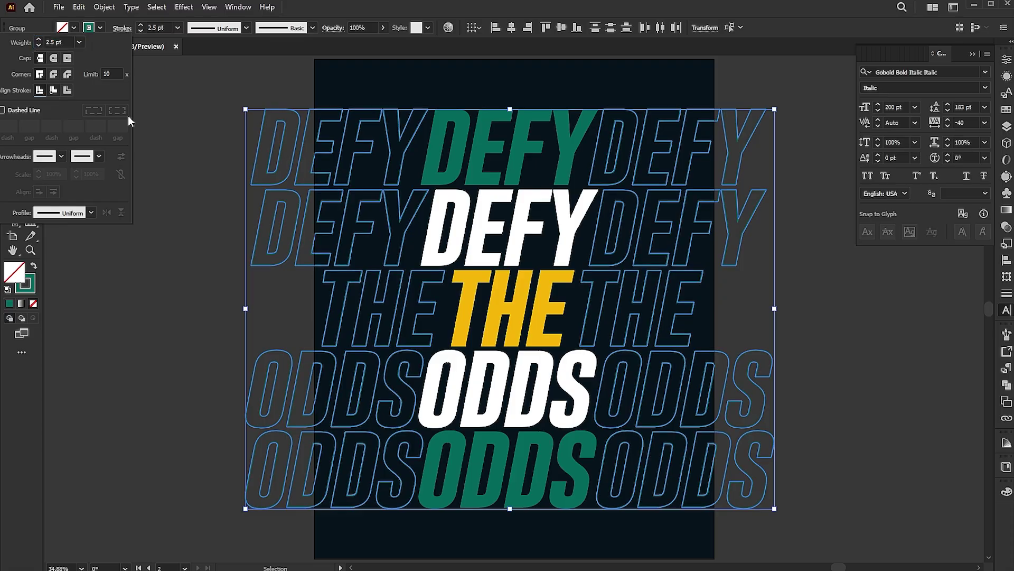
left_click(929, 393)
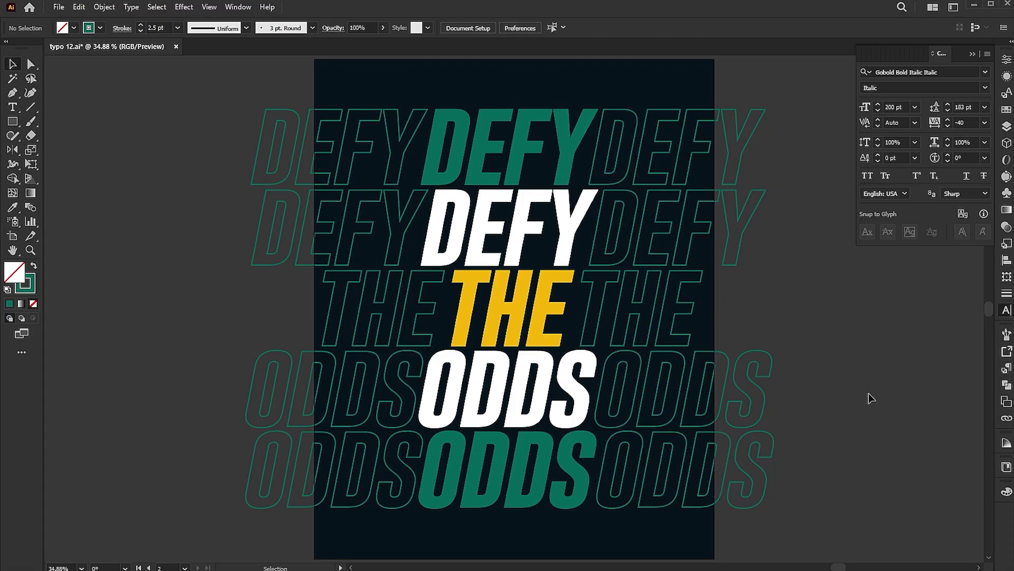
Draw a rectangle over the middle of the poster and centre it on the artboard
left_click(13, 122)
left_click_drag(354, 153, 688, 474)
left_click(511, 28)
left_click(561, 28)
Resize the rectangle symmetrically to about 771 × 860 px, then select it with the outlined words
key("v")
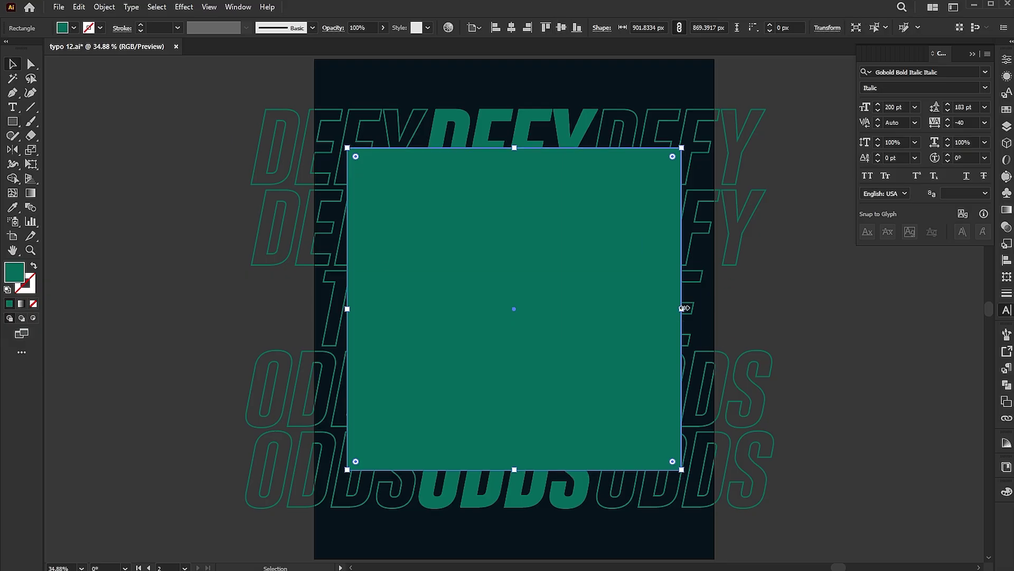
left_click_drag(680, 312, 668, 309)
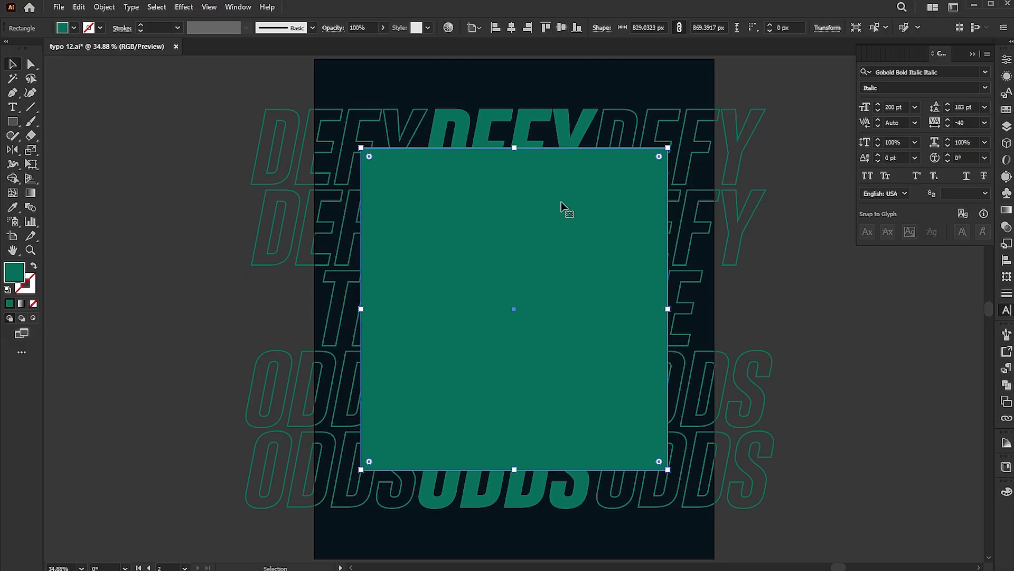
left_click_drag(514, 147, 515, 150)
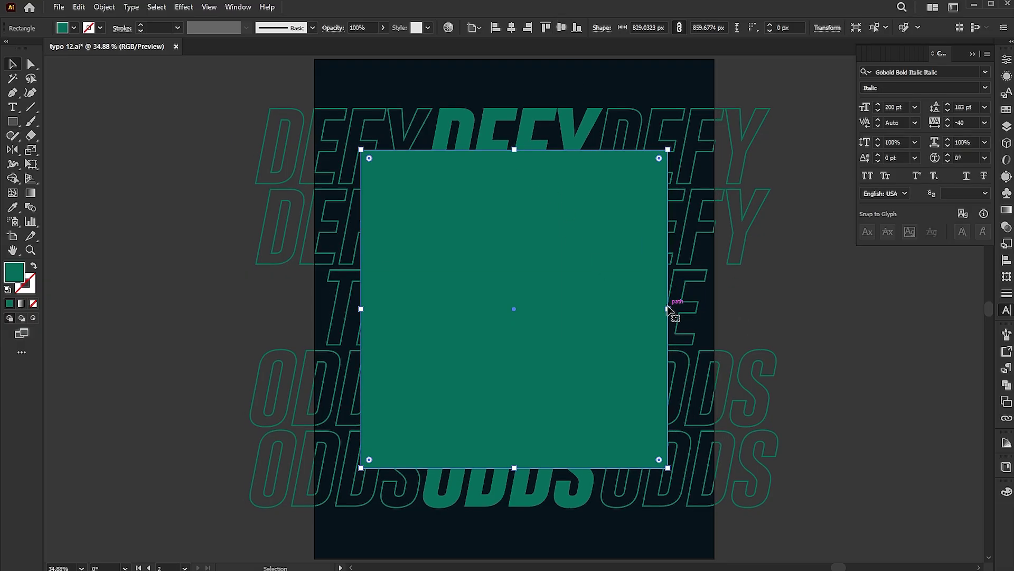
left_click_drag(668, 309, 656, 308)
left_click_drag(781, 93, 516, 215)
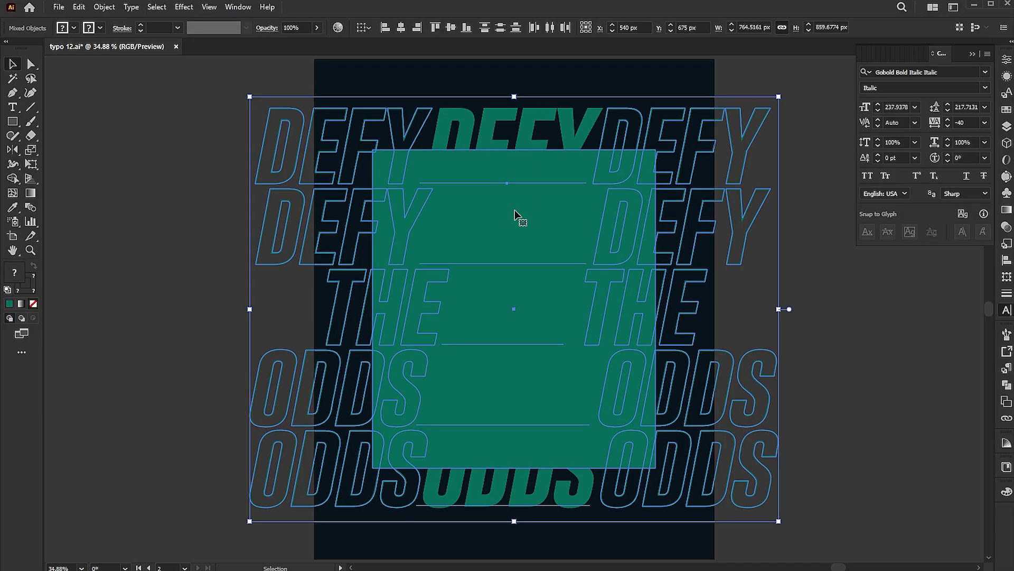
Make a clipping mask so the rectangle clips the outlined words
right_click(515, 211)
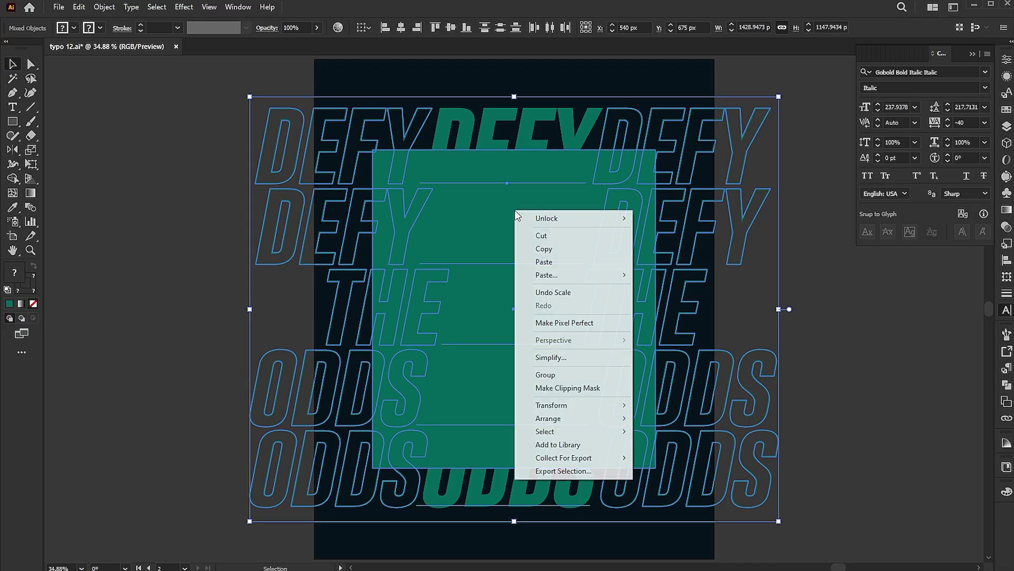
left_click(563, 387)
left_click(833, 285)
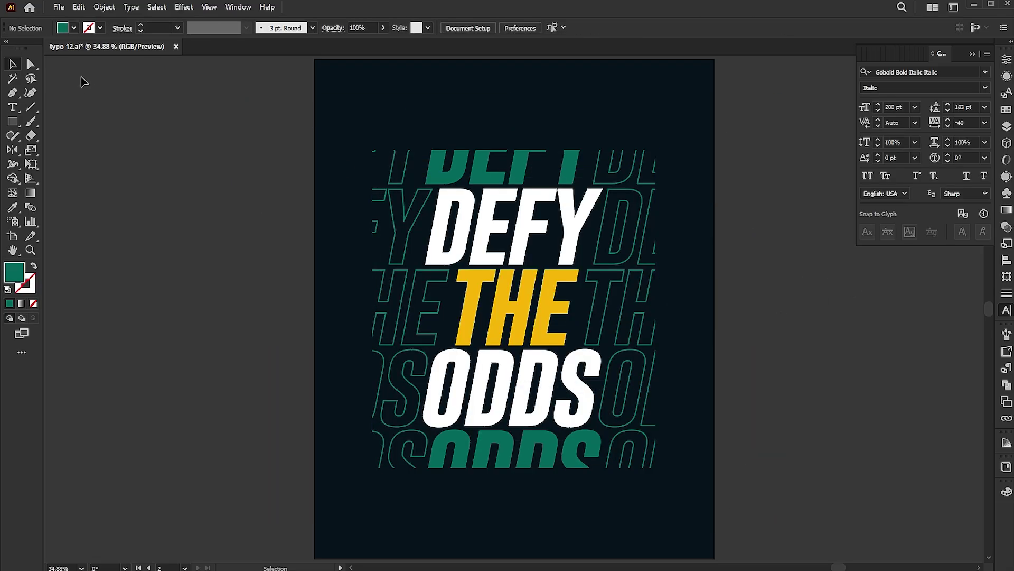
Nudge the clipping path's top edge down slightly with Direct Selection
left_click(35, 65)
left_click(555, 152)
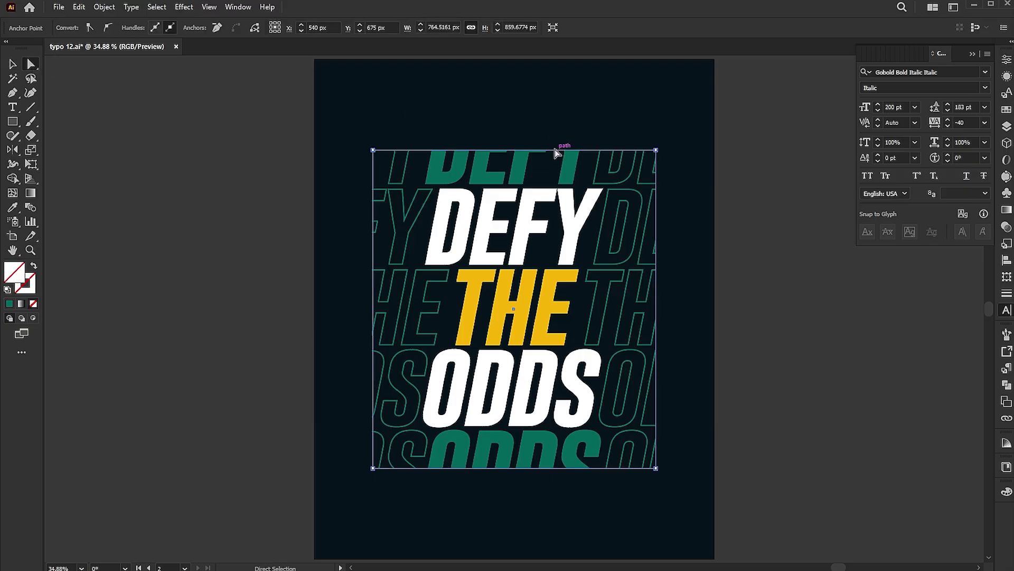
left_click_drag(556, 153, 556, 153)
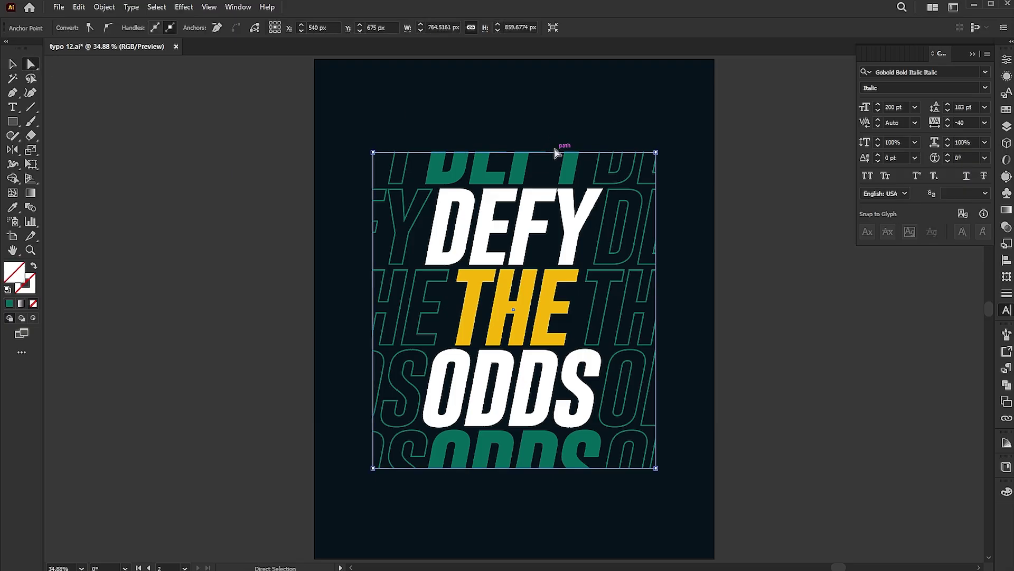
key("v")
left_click(543, 127)
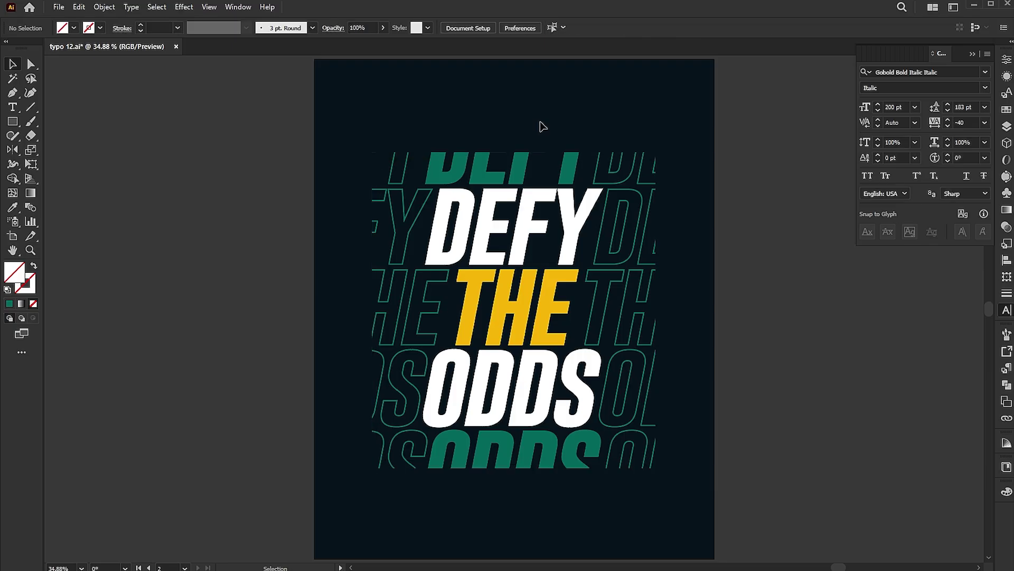
Centre the clip group vertically on the artboard and enlarge it slightly about its centre
left_click(572, 212)
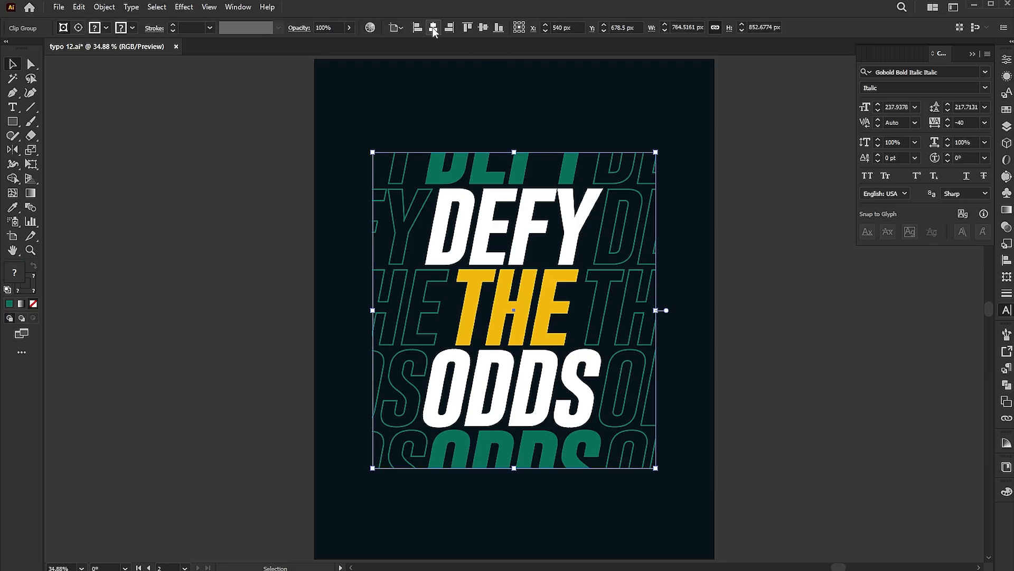
left_click(484, 28)
left_click_drag(660, 149, 667, 139)
left_click(721, 183)
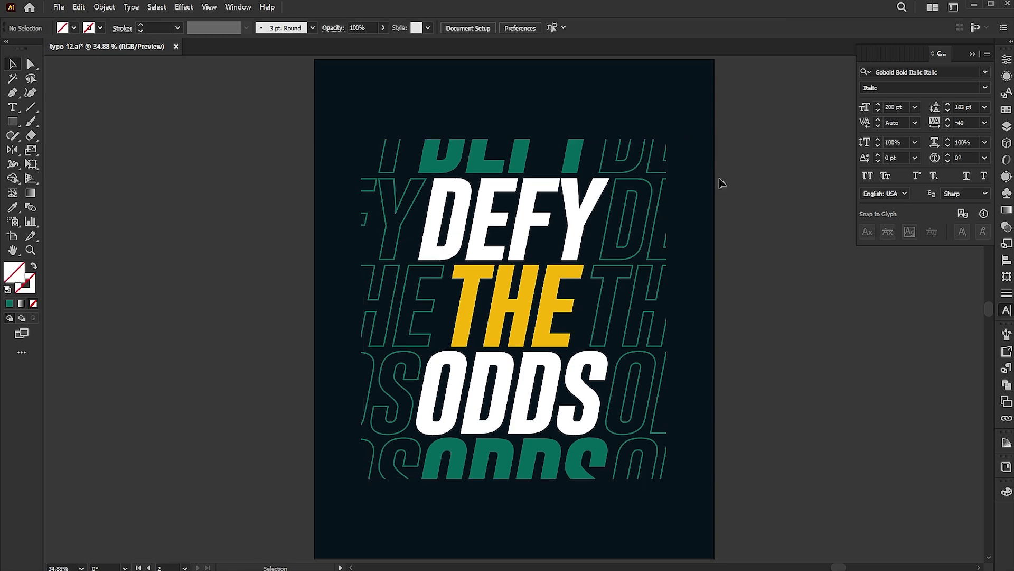
Add the caption 'BY LEARN CREATIVE' below the title with 600 tracking
key("t")
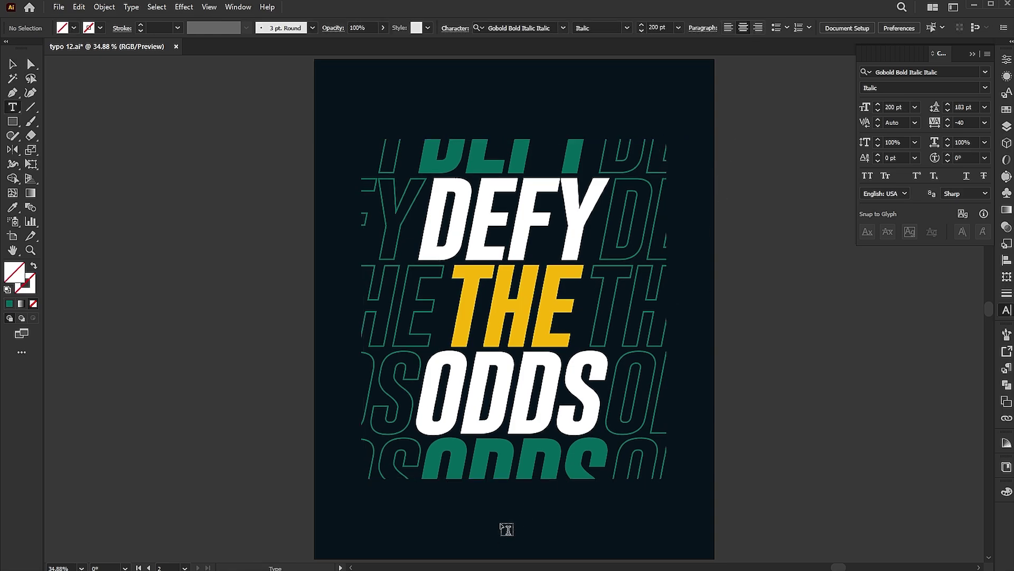
left_click(503, 528)
type("BY")
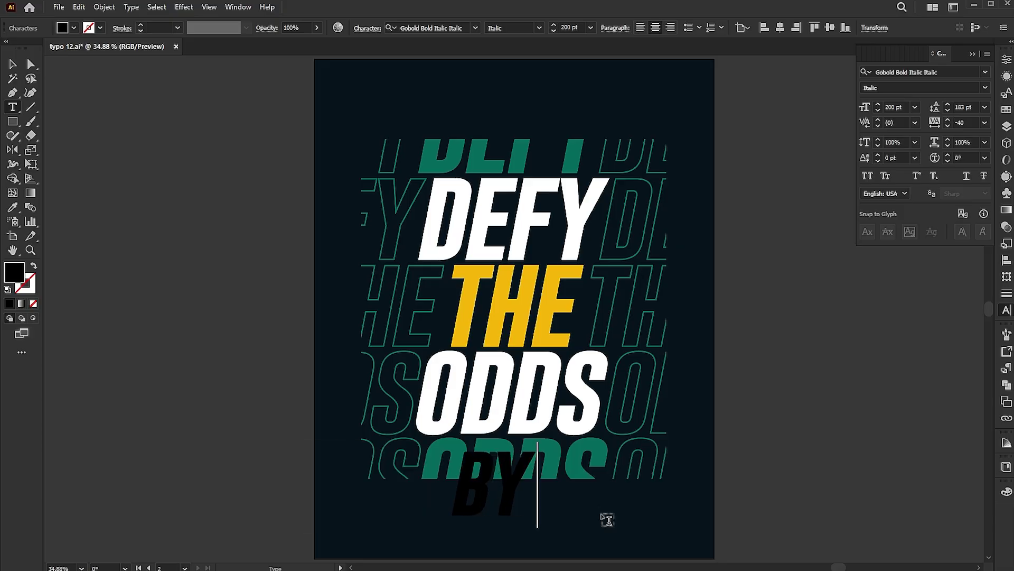
type(" LEARN CREATIVE")
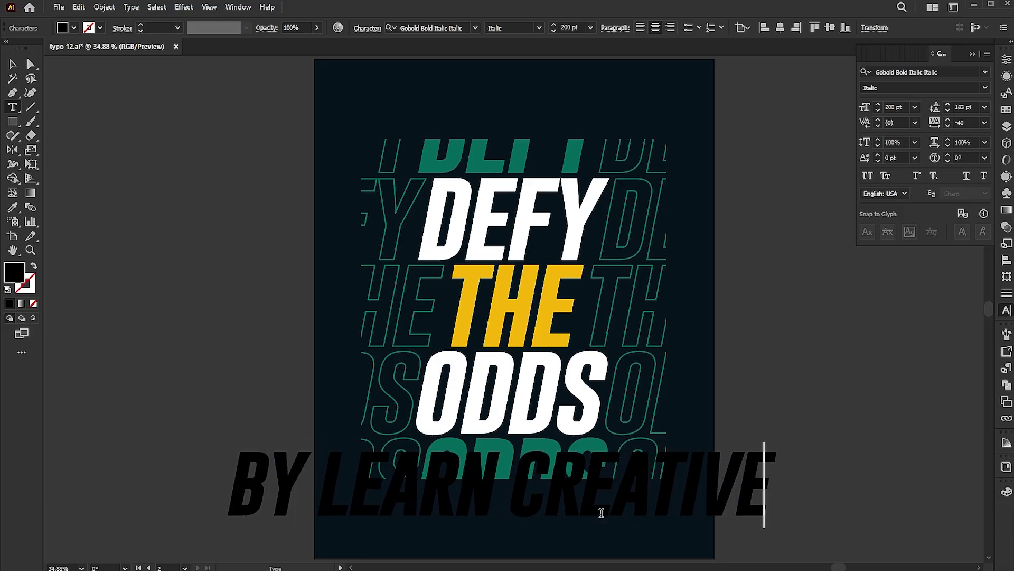
key("Escape")
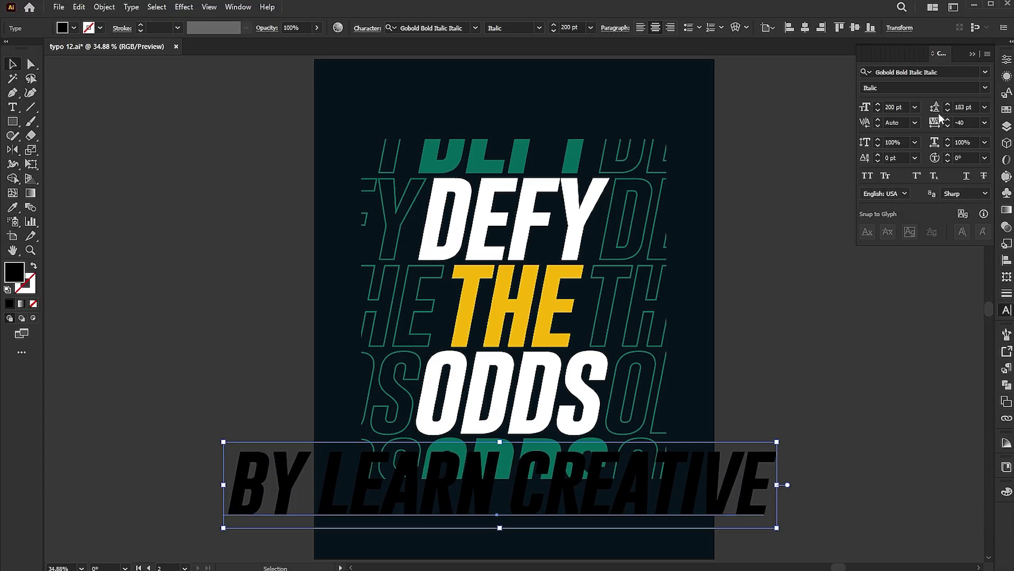
left_click(971, 123)
type("600")
key("Return")
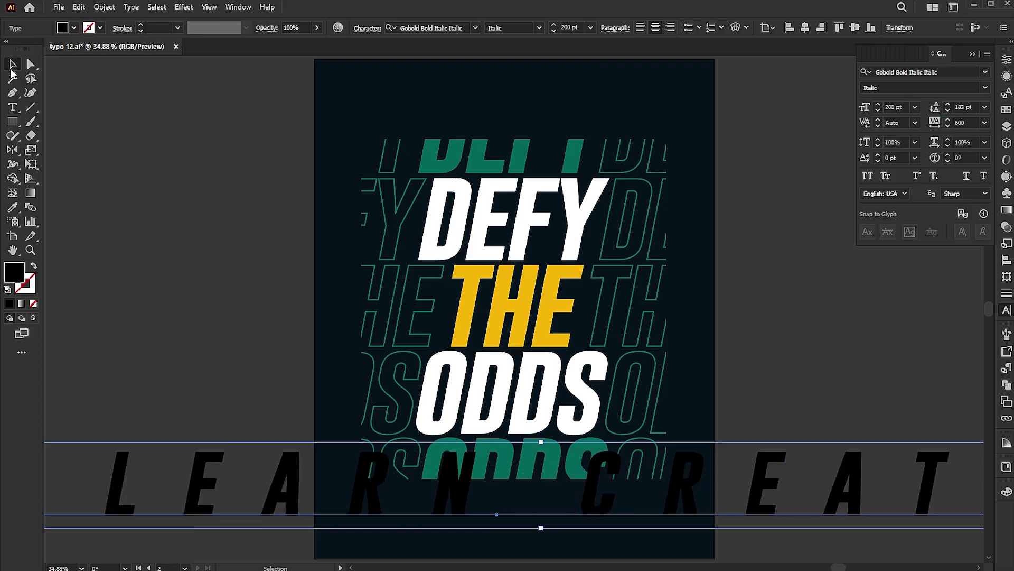
Give the caption DEFY's teal colour and shrink it to about 22.7 pt
key("i")
left_click(577, 151)
key("v")
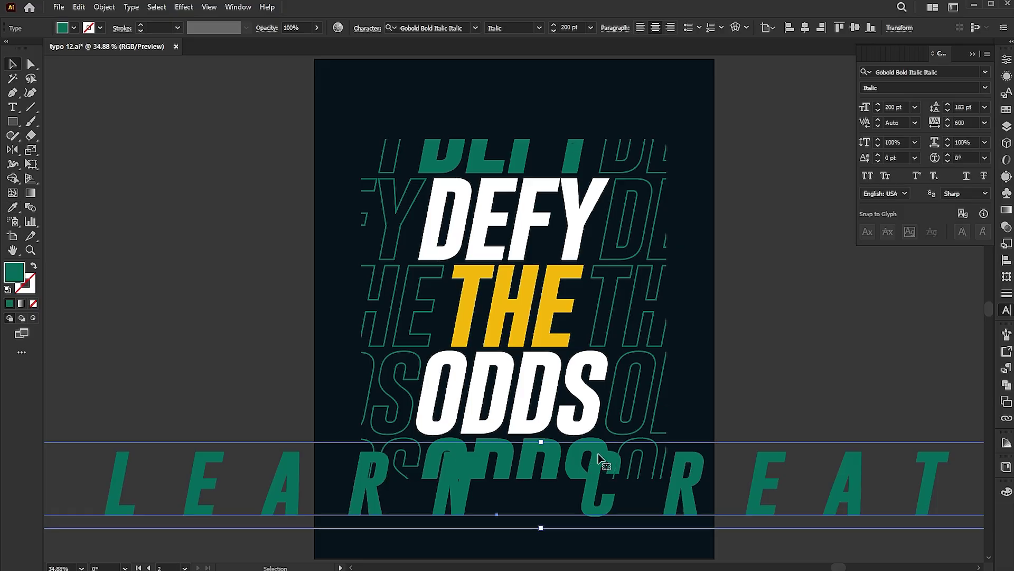
left_click_drag(539, 440, 586, 493)
left_click_drag(706, 496, 667, 495)
left_click_drag(513, 495, 571, 491)
left_click(591, 505)
Duplicate the caption to the poster's top left and change it to 'TYPOGRAPHY DESIGN'
left_click_drag(639, 487, 430, 127)
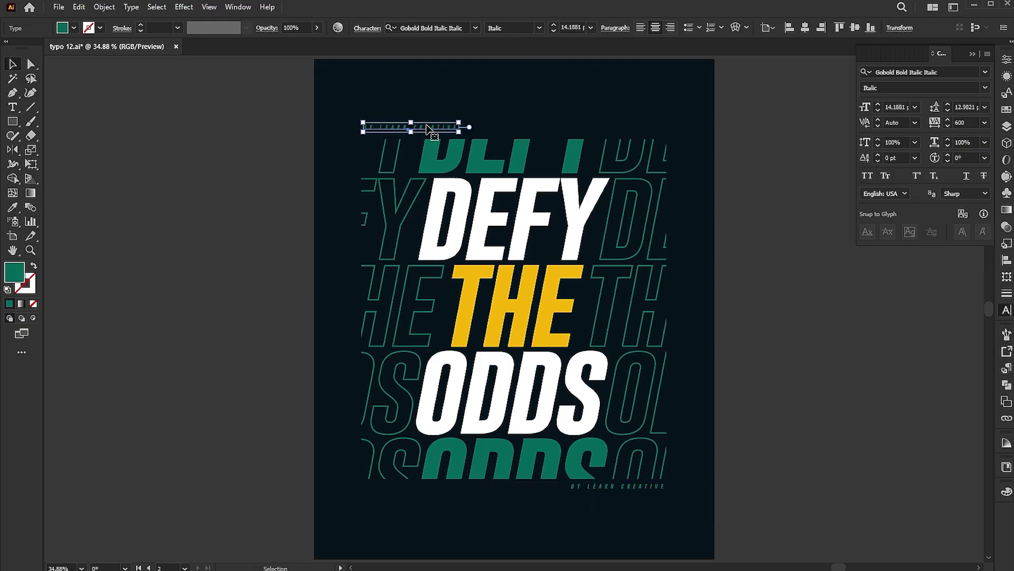
double_click(428, 128)
key("ctrl+a")
type("TYPOGRPAHY")
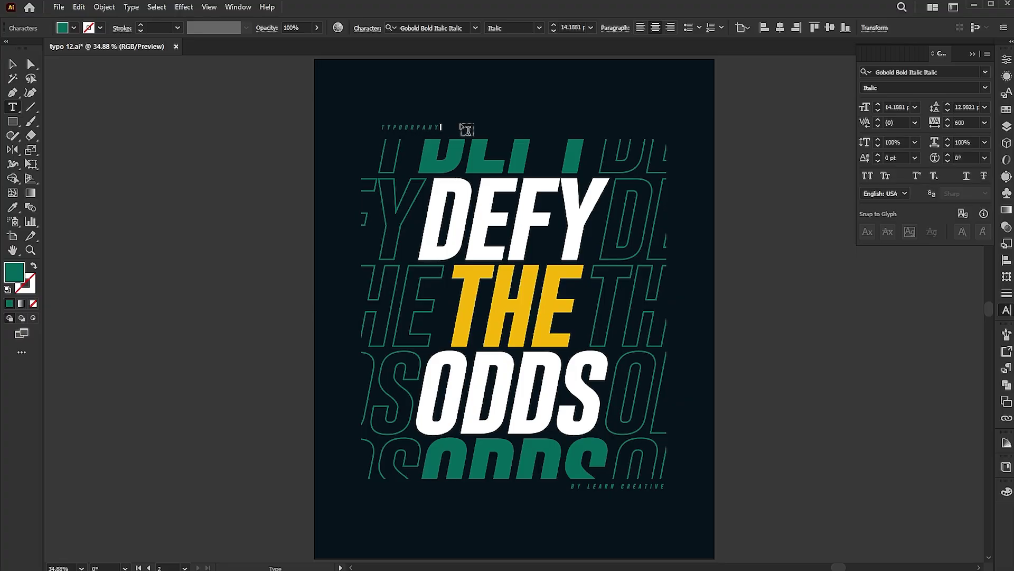
type(" DESIGN")
key("Escape")
left_click(615, 82)
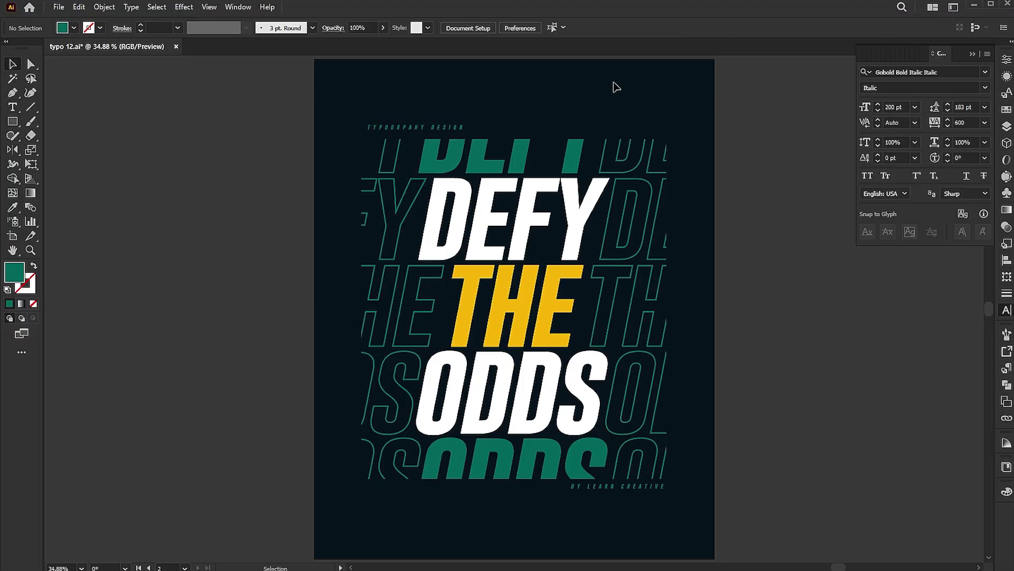
Place the concrete wall texture image onto the poster
left_click(59, 9)
left_click(93, 219)
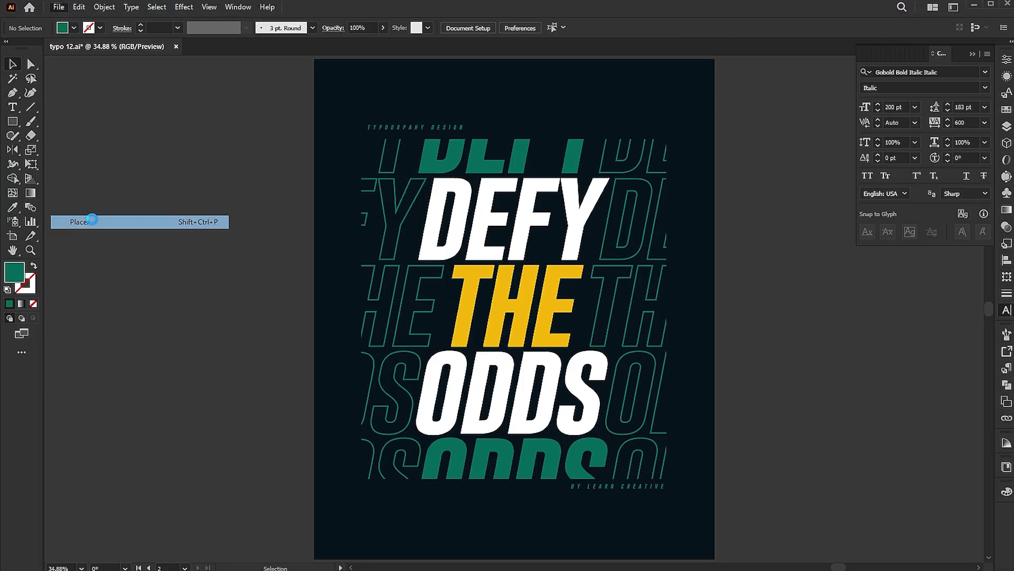
left_click(464, 550)
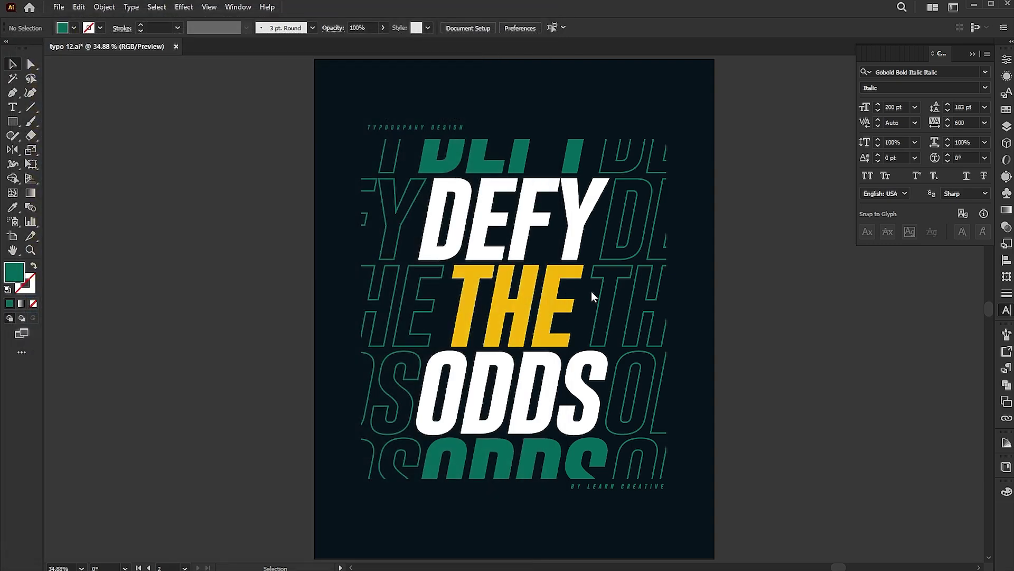
left_click_drag(364, 150, 587, 355)
Centre the texture on the artboard, rotate it to portrait, and scale it to cover the poster
left_click(562, 28)
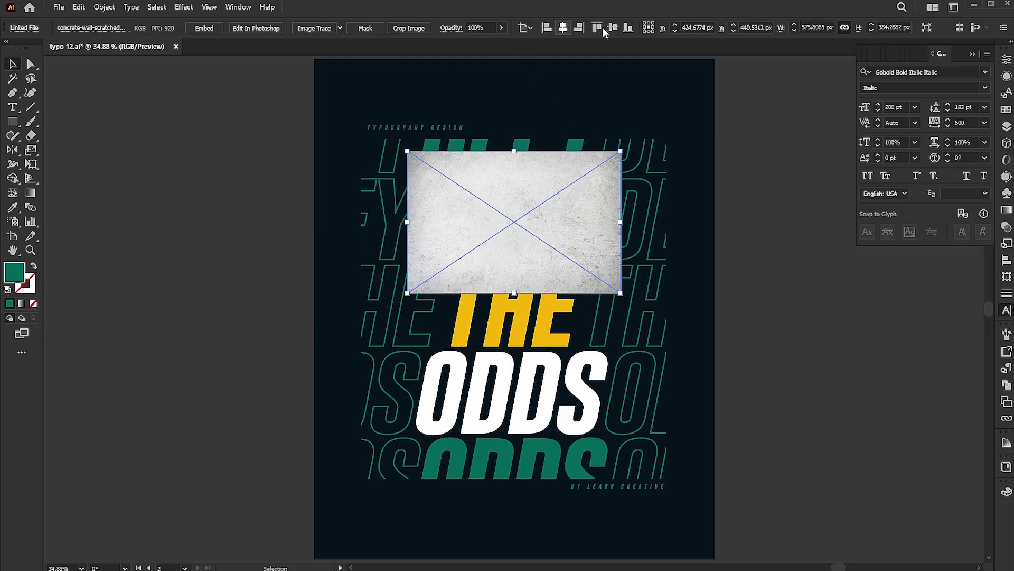
left_click(612, 28)
left_click_drag(627, 236, 587, 417)
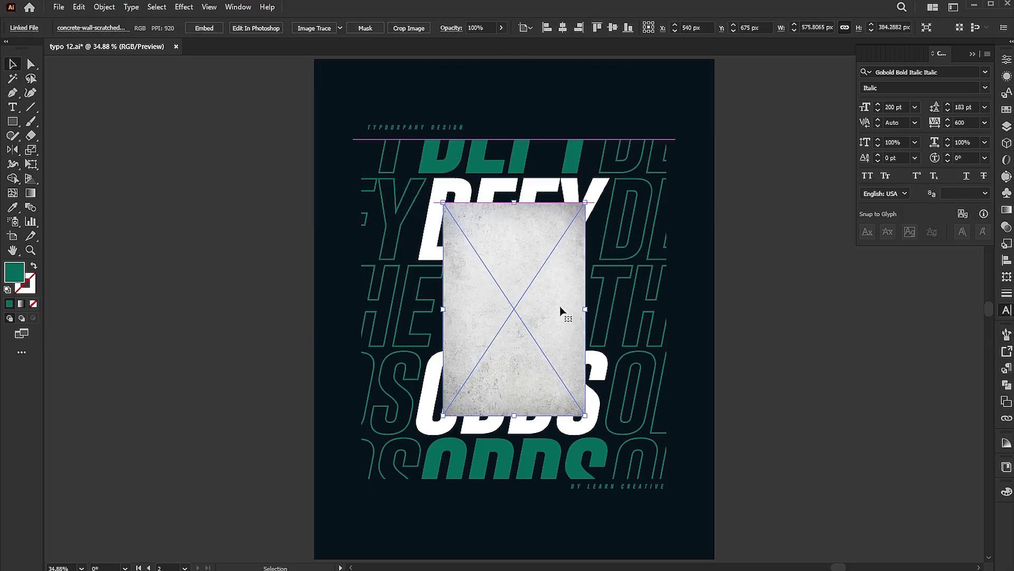
left_click_drag(559, 313, 424, 148)
left_click_drag(456, 272, 697, 510)
scroll(715, 359, "up", 2)
left_click_drag(715, 359, 708, 365)
key("v")
scroll(648, 389, "down", 1)
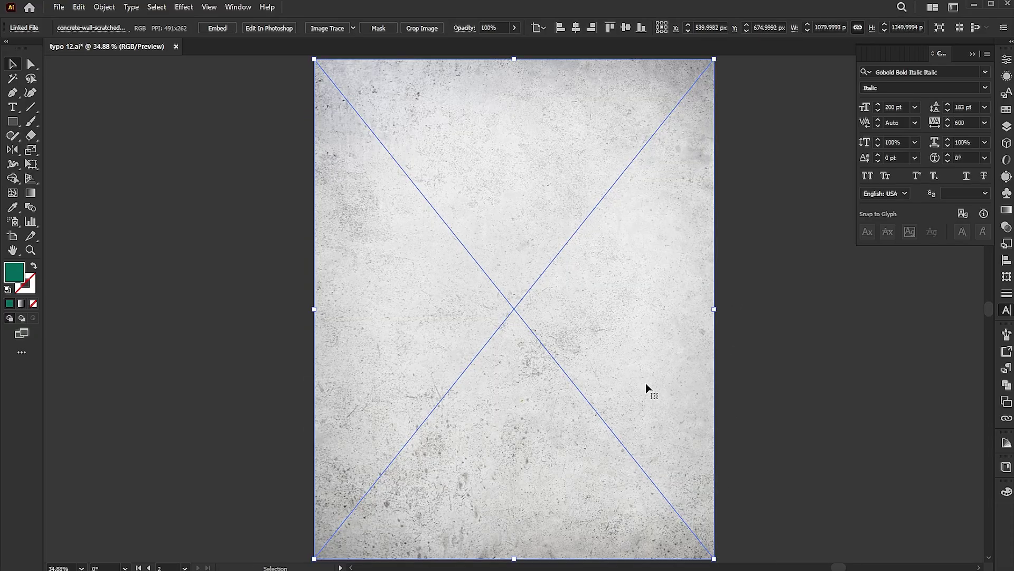
Set the texture's transparency blend mode to Multiply
left_click(1007, 228)
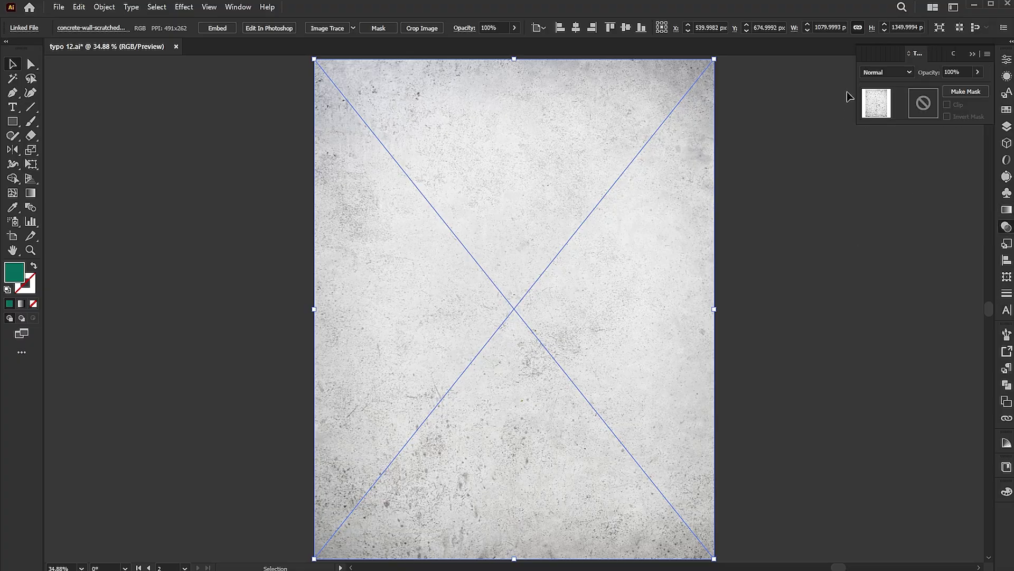
left_click(872, 72)
left_click(885, 114)
left_click(822, 235)
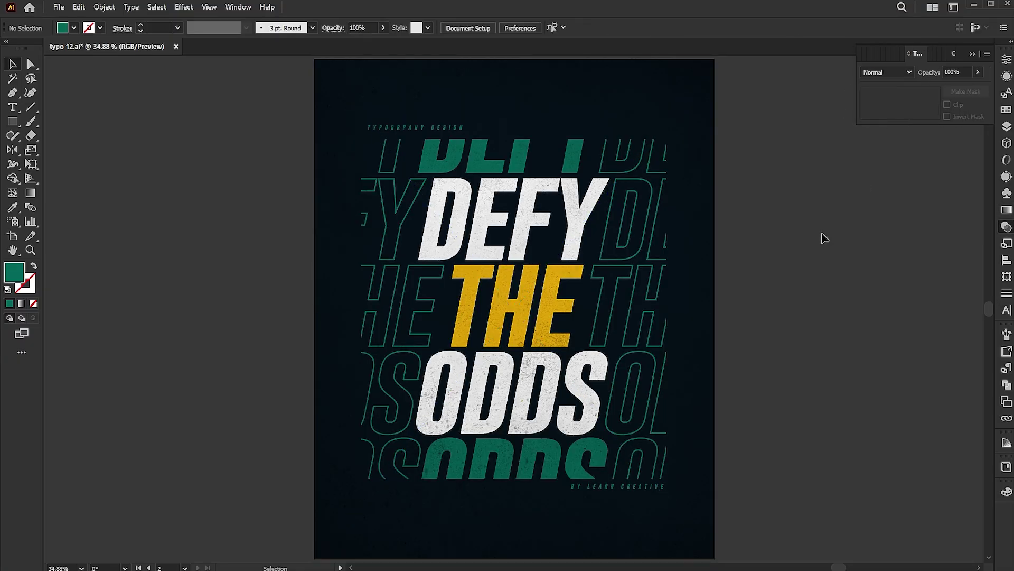